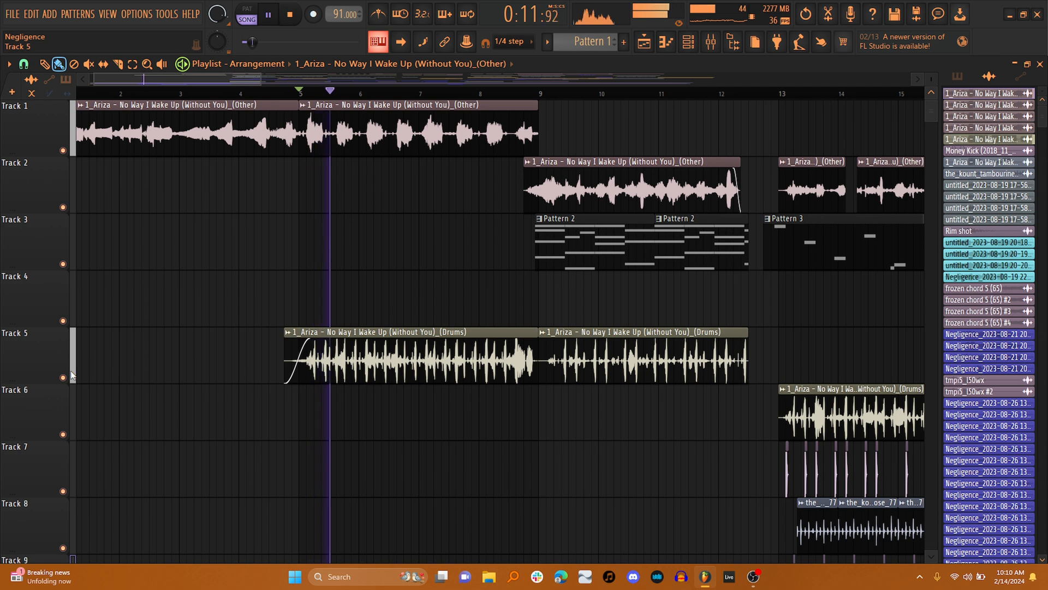
Step: Examine the Unfiltered Audio Lo-Fi-AF settings on the NWIWU drums channel in the mixer
left_click(712, 43)
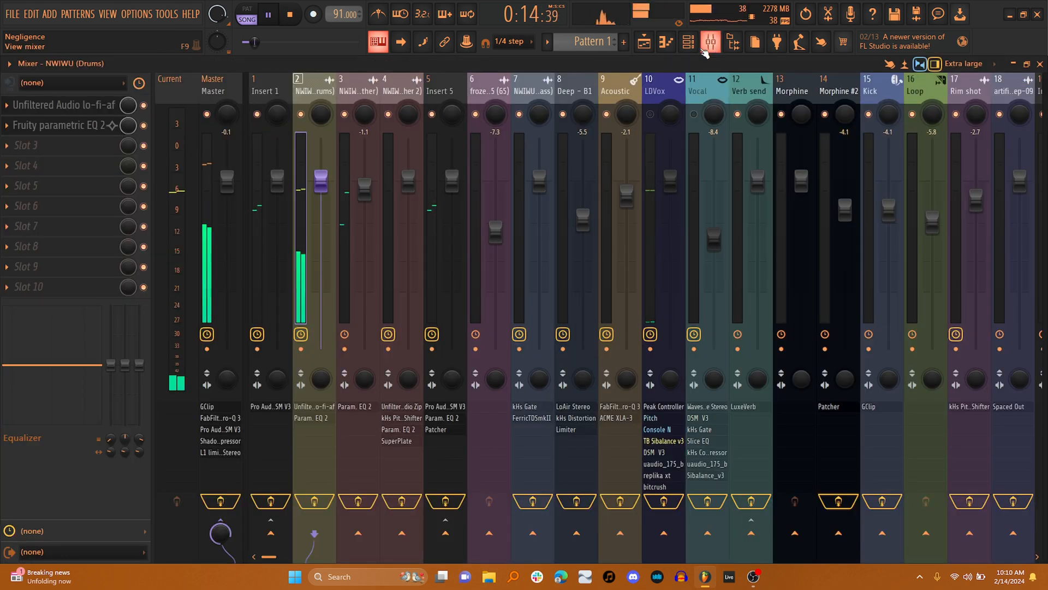
left_click(75, 111)
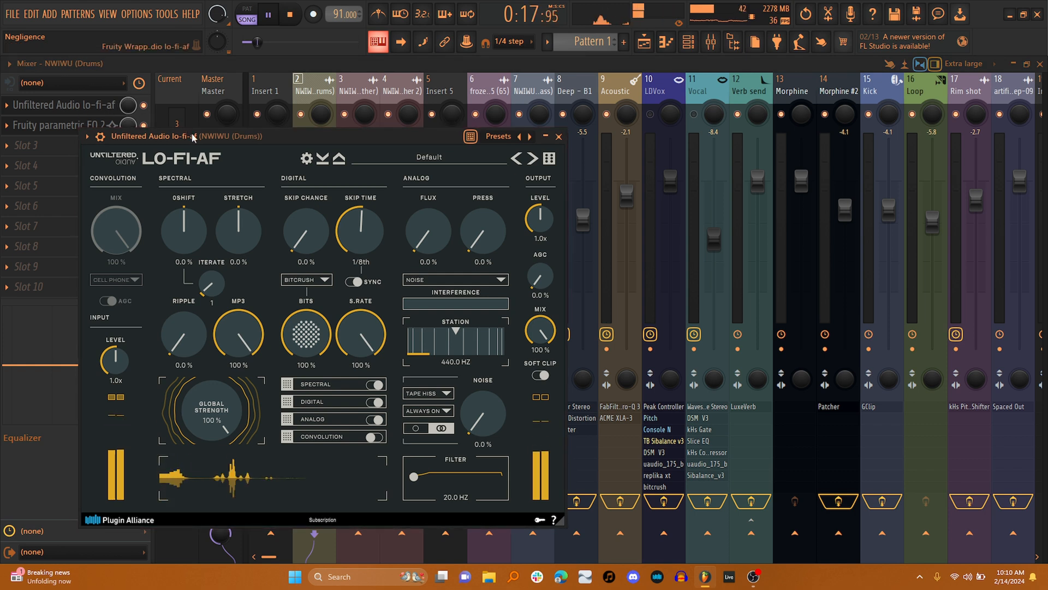
left_click_drag(195, 138, 223, 96)
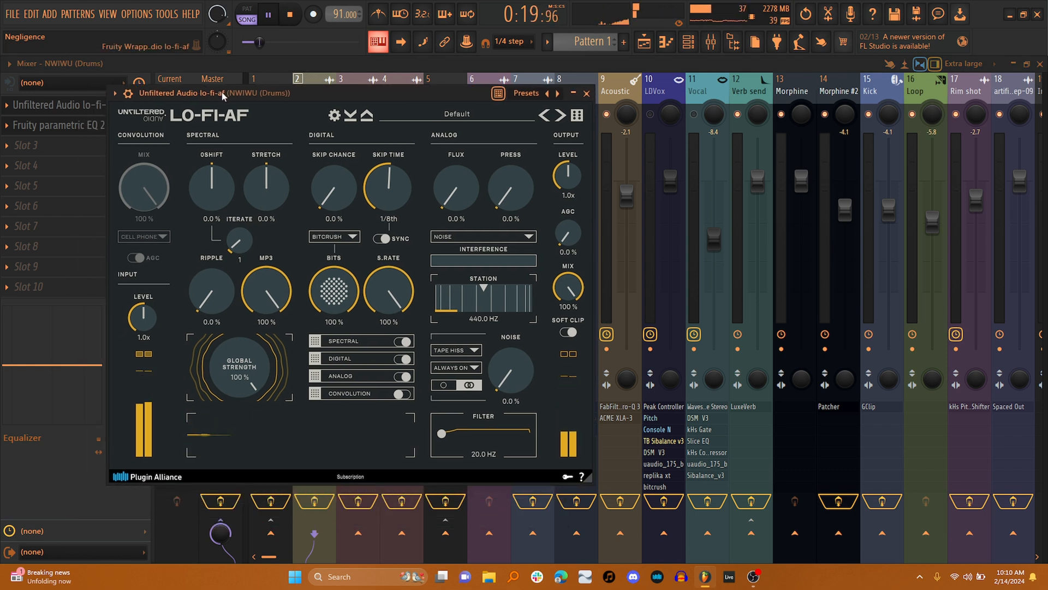
left_click(297, 16)
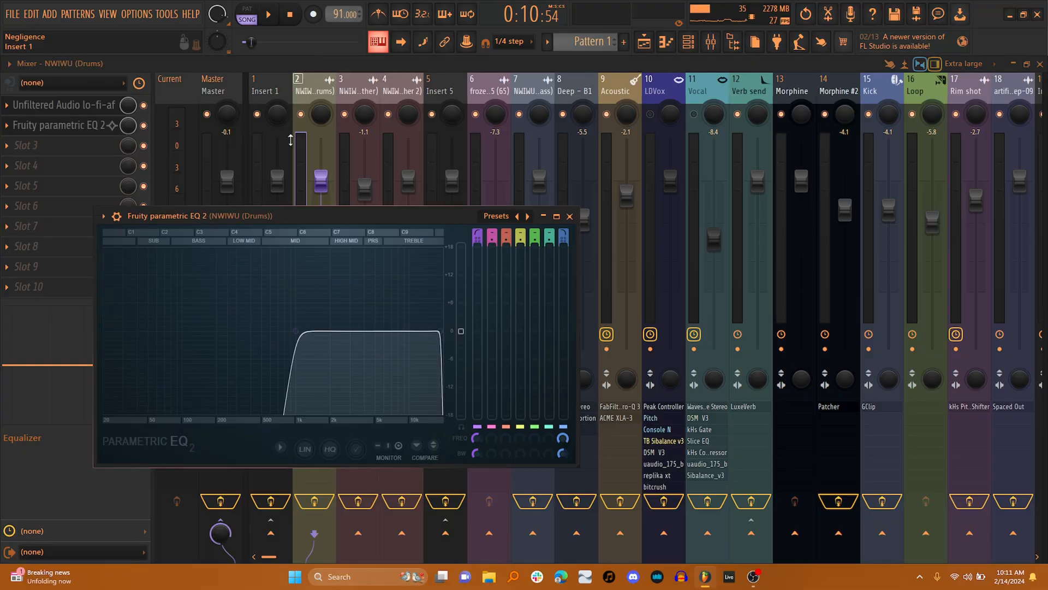
Step: Toggle the drums channel's Fruity Parametric EQ 2 and play the passage briefly to compare the sound
left_click(145, 126)
key("space")
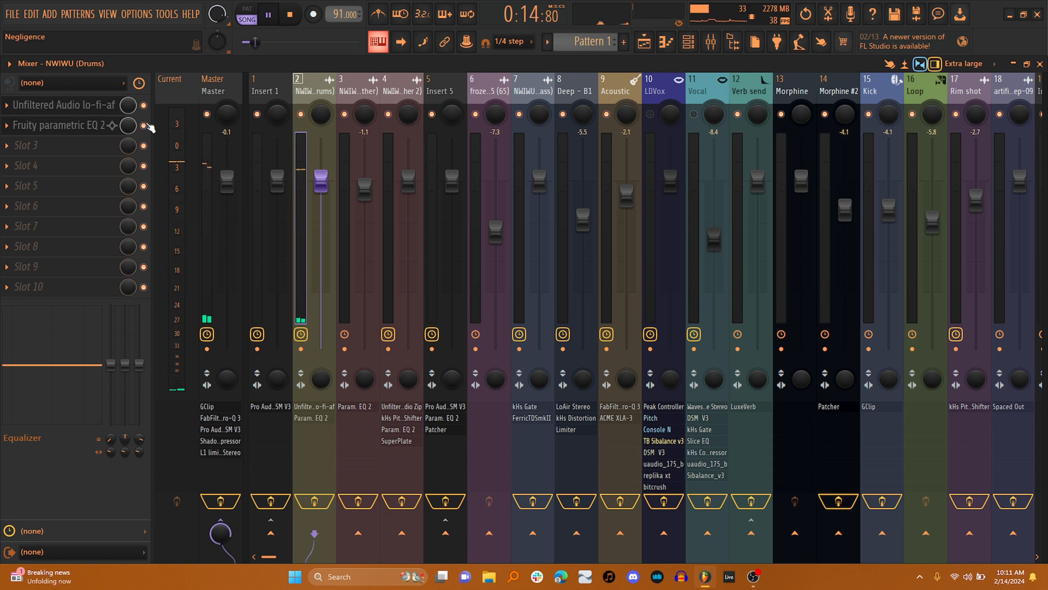
key("space")
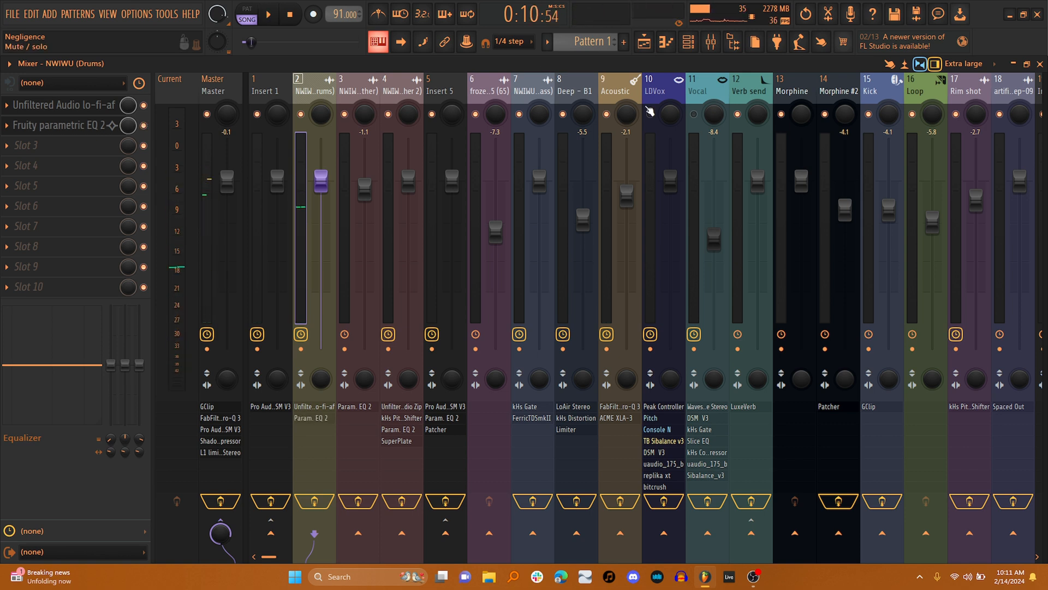
Step: Clear the solo on the drums and play the arrangement from bar 5, examining the vocal clips on tracks 25 and 26
right_click(650, 112)
right_click(650, 112)
left_click(645, 48)
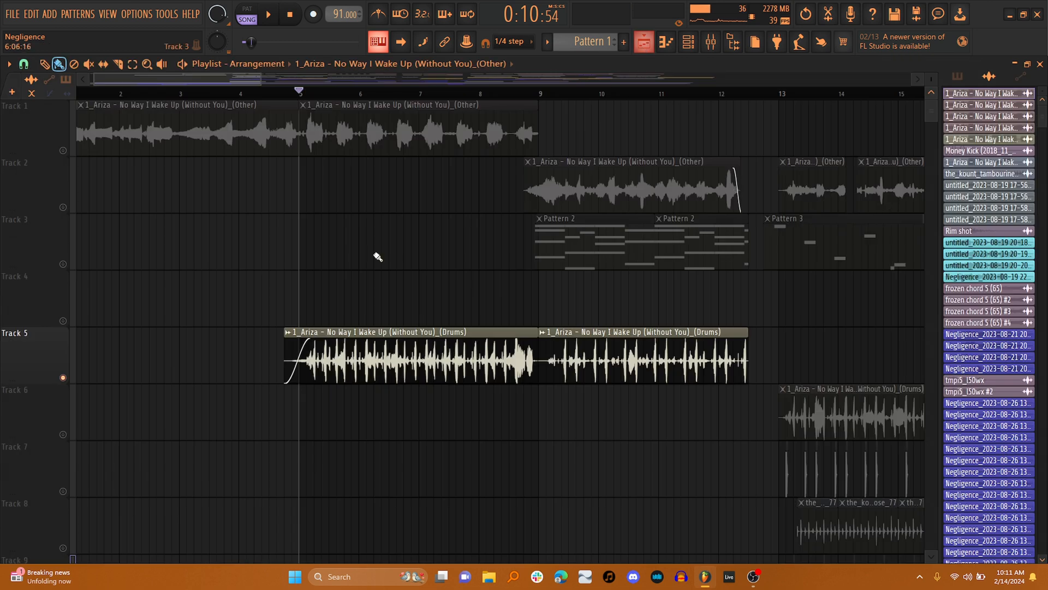
scroll(375, 257, "down", 5)
key("space")
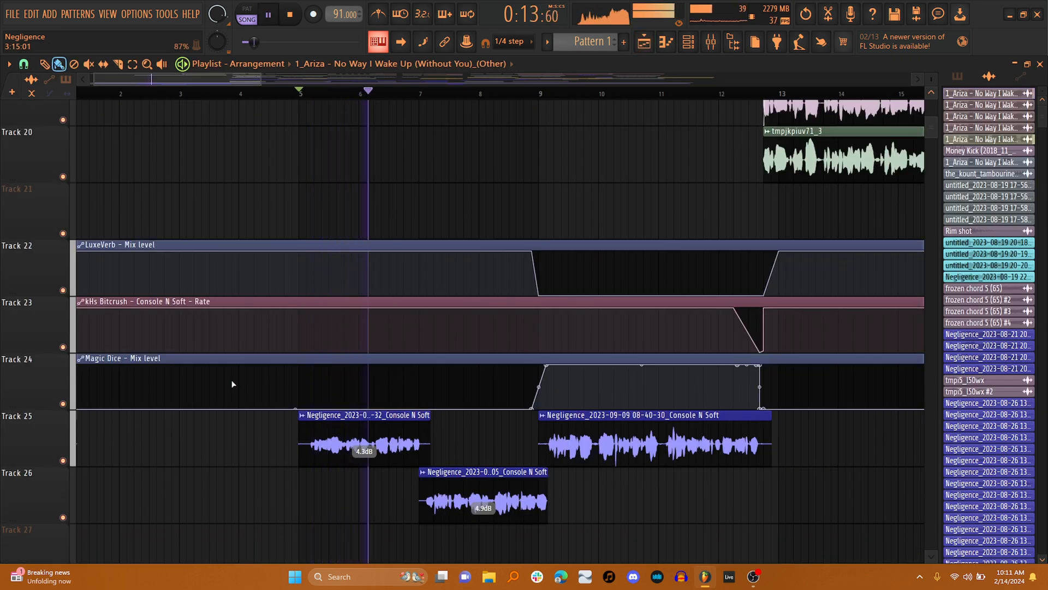
scroll(232, 384, "right", 1)
scroll(232, 384, "down", 1)
scroll(232, 384, "right", 1)
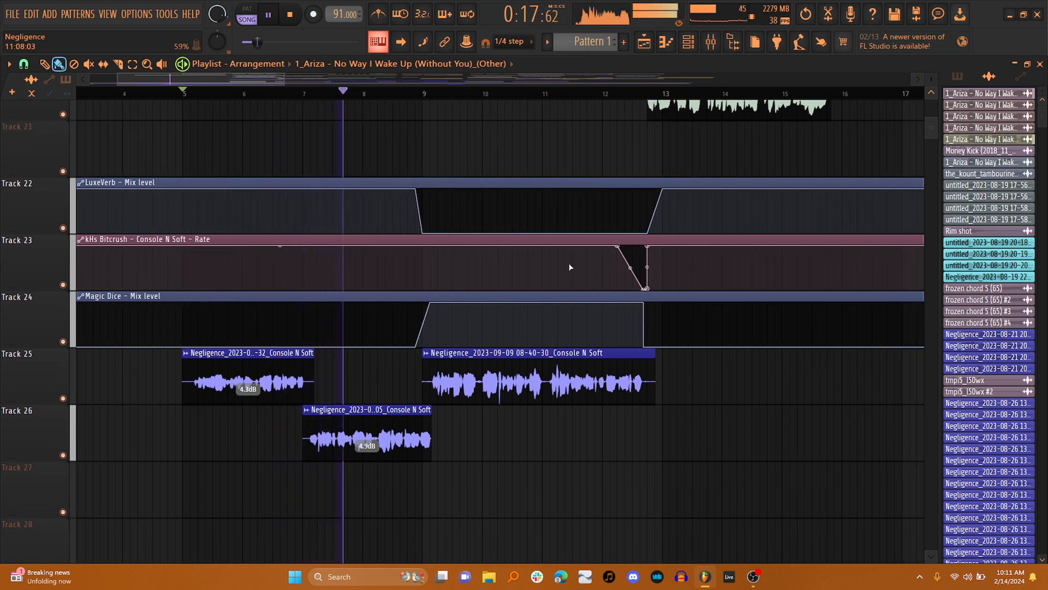
Step: Examine the Peak Controller on the LDVox mixer channel while the song plays
left_click(712, 44)
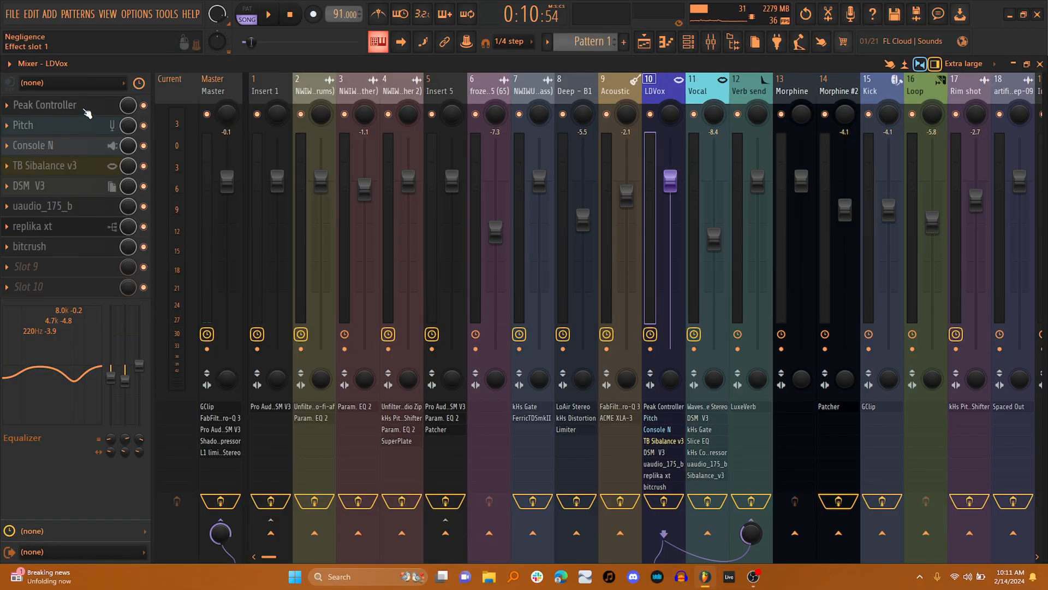
left_click(86, 108)
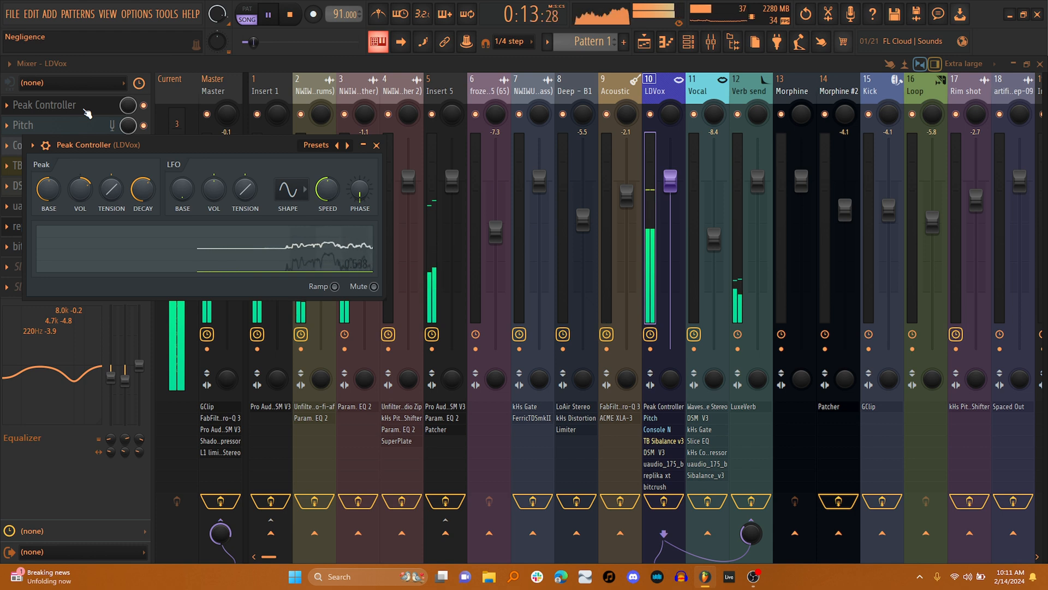
key("space")
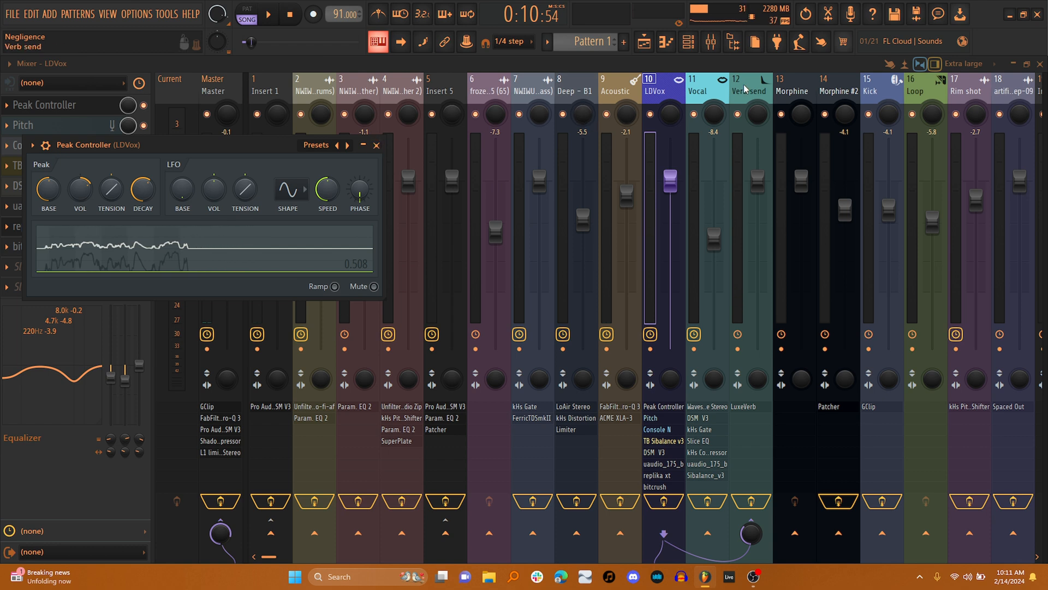
Step: Examine the LuxeVerb reverb on the Verb send channel while the song plays
left_click(755, 93)
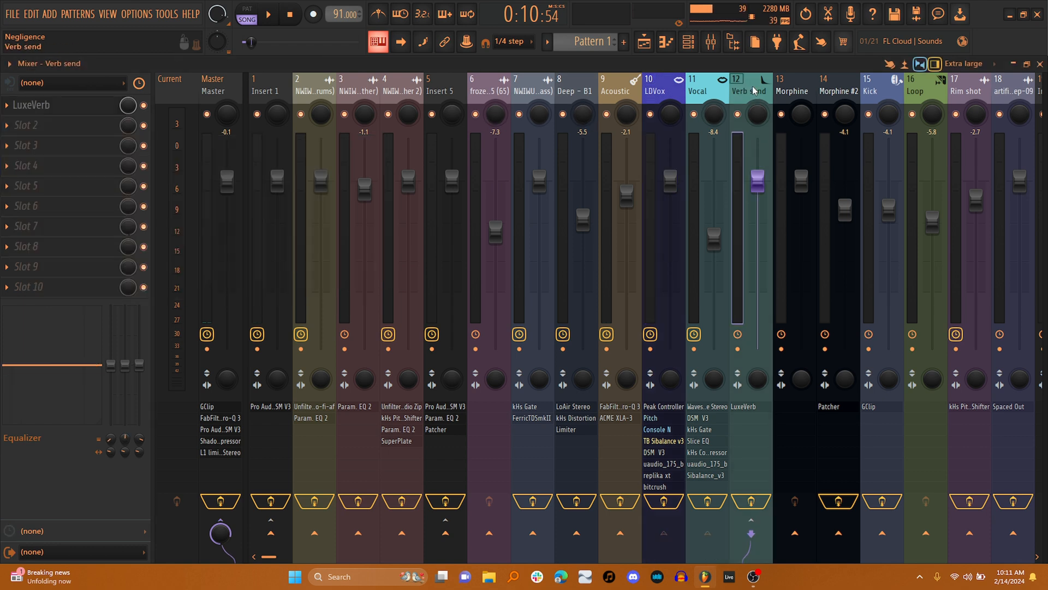
left_click(92, 105)
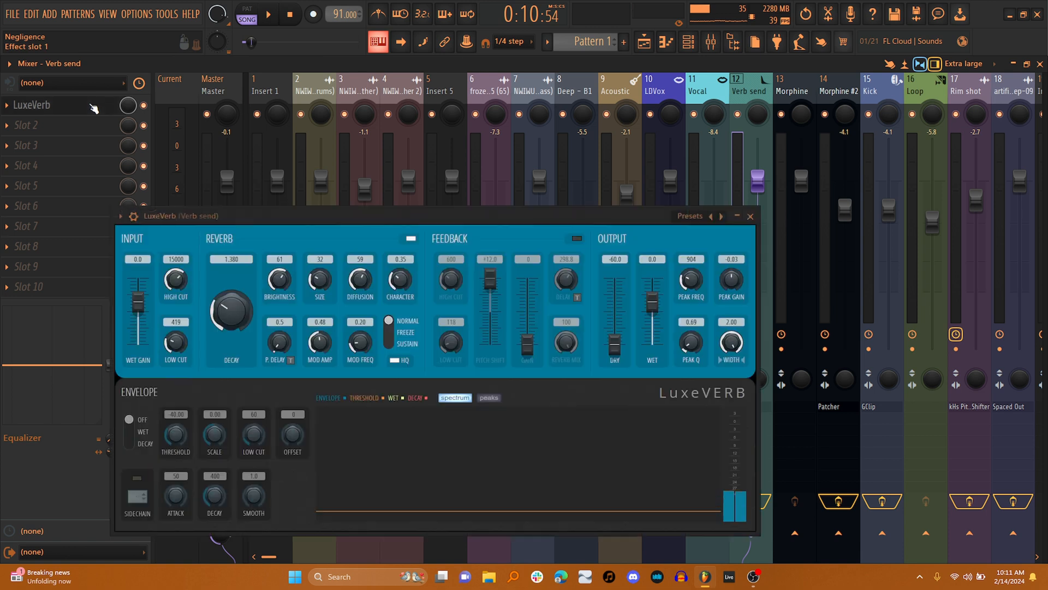
key("space")
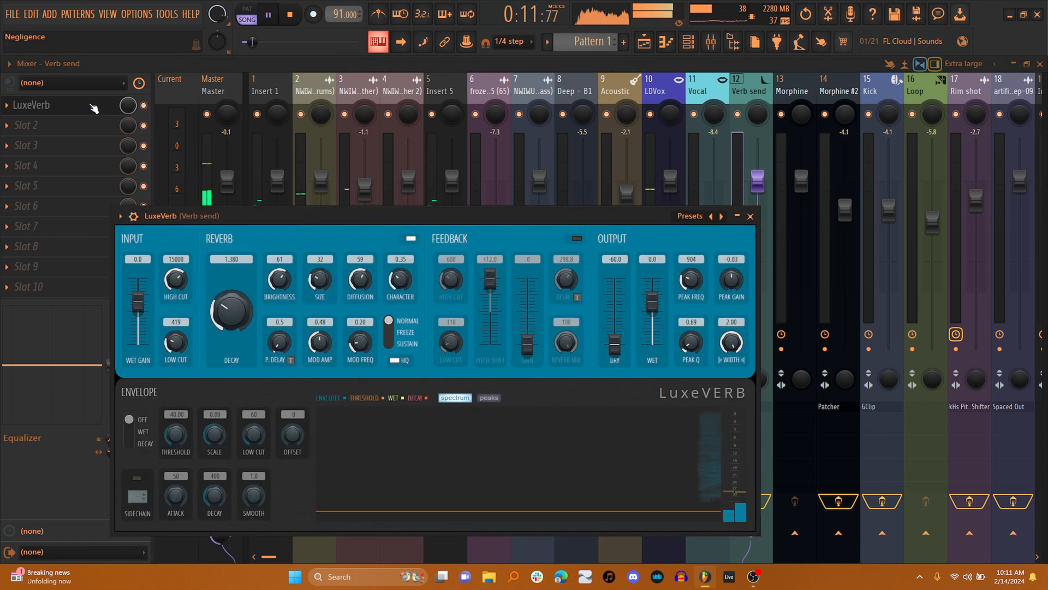
key("space")
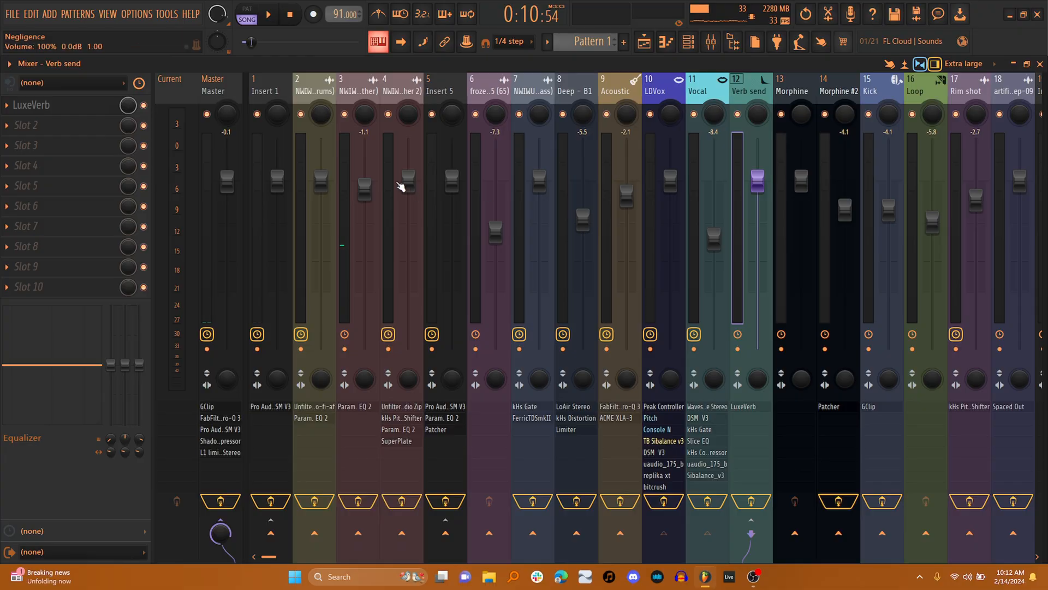
Step: Review the Pitch, Console N and TB Sibalance v3 effects on the LDVox channel
left_click(678, 90)
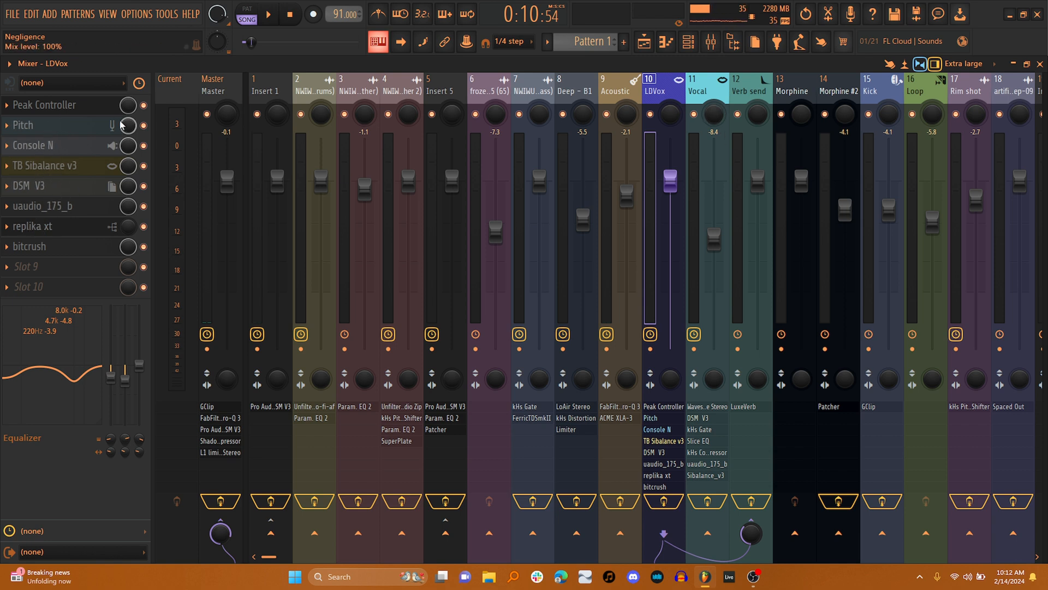
left_click(90, 128)
left_click(90, 127)
left_click(85, 147)
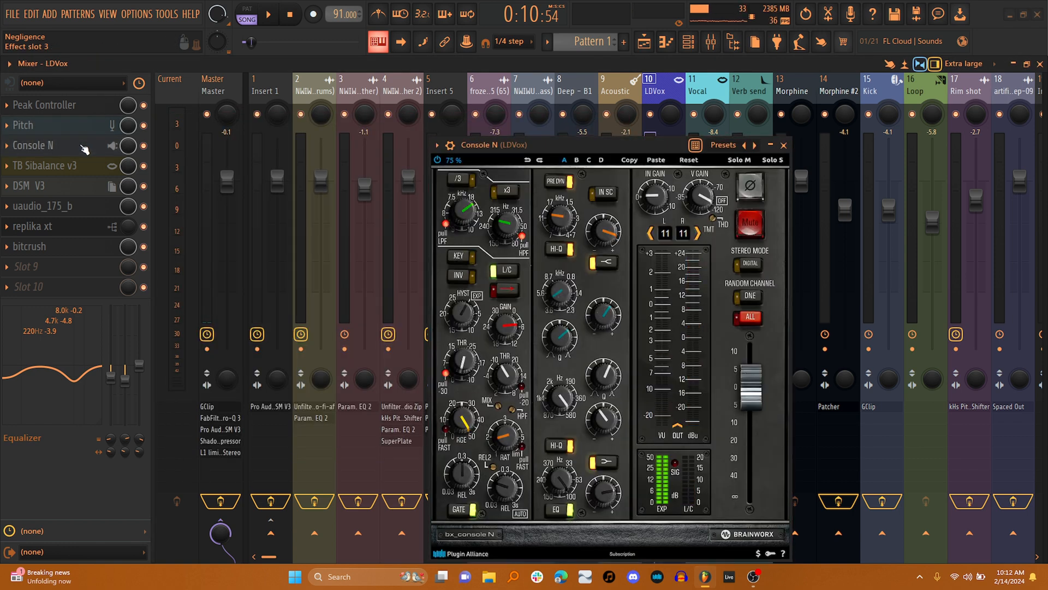
left_click(84, 147)
left_click(79, 166)
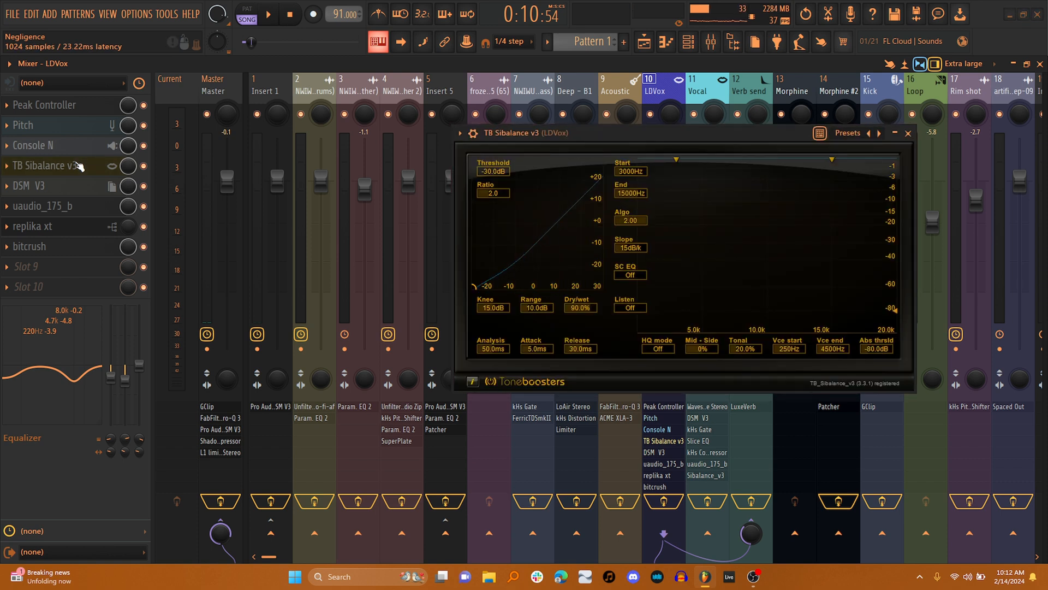
left_click(79, 166)
Step: Review the DSM V3, uaudio_175_b and Replika XT effects on the LDVox channel
left_click(73, 192)
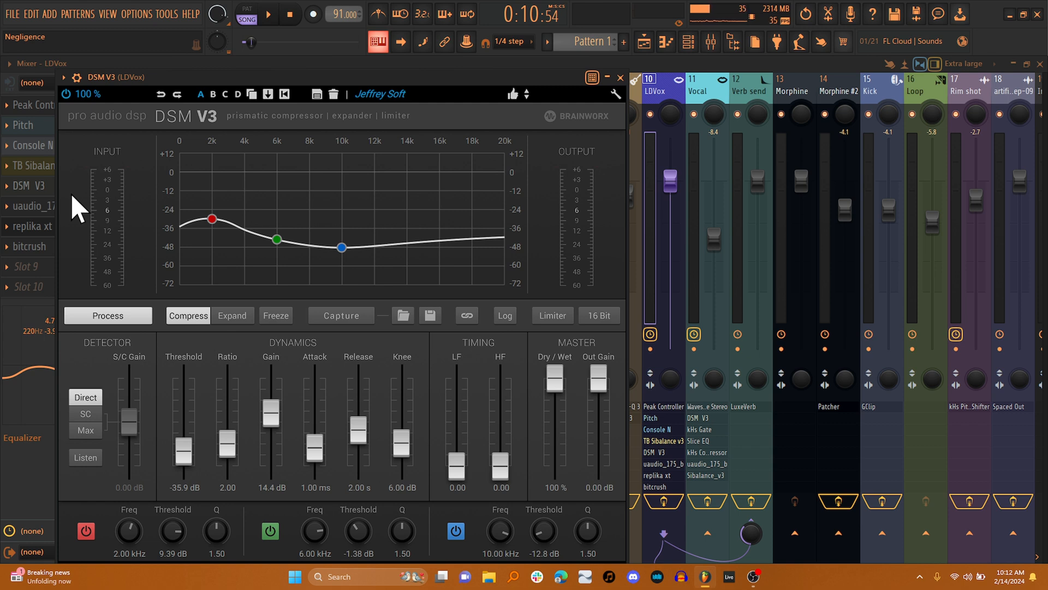
left_click(54, 206)
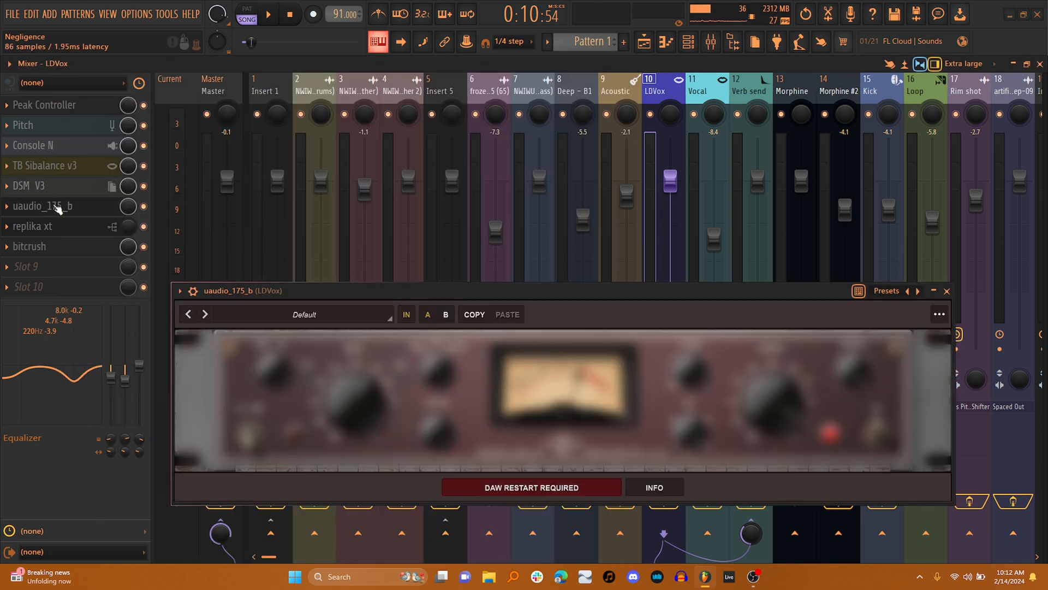
left_click_drag(263, 290, 228, 183)
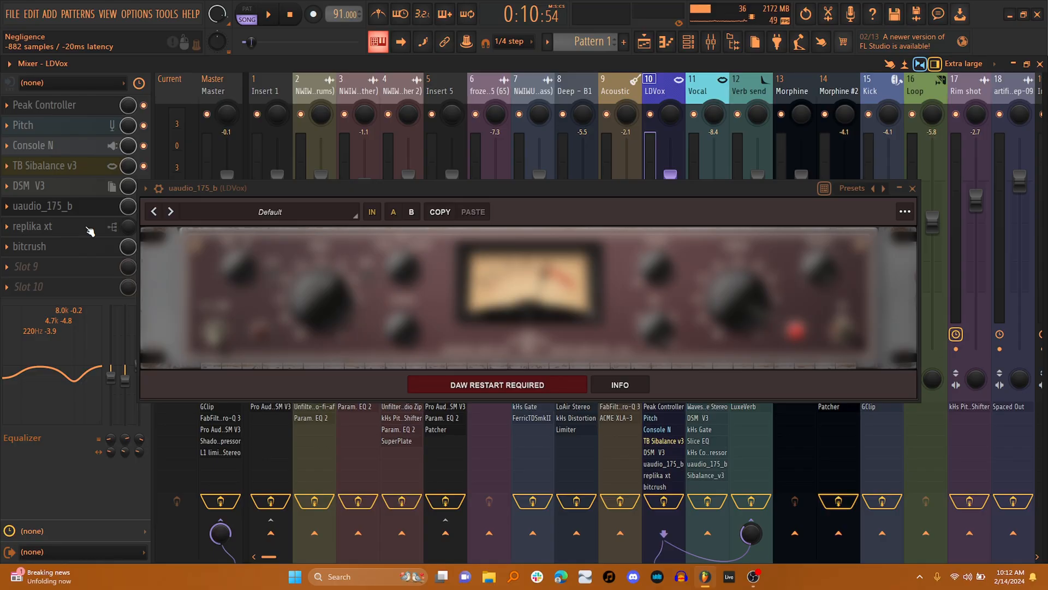
left_click(90, 231)
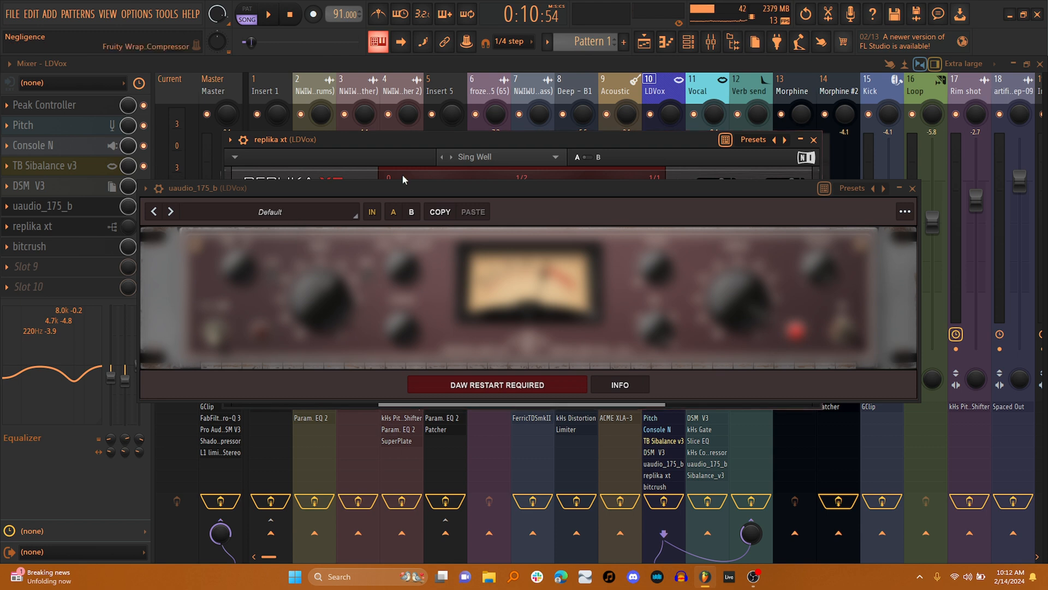
left_click(912, 188)
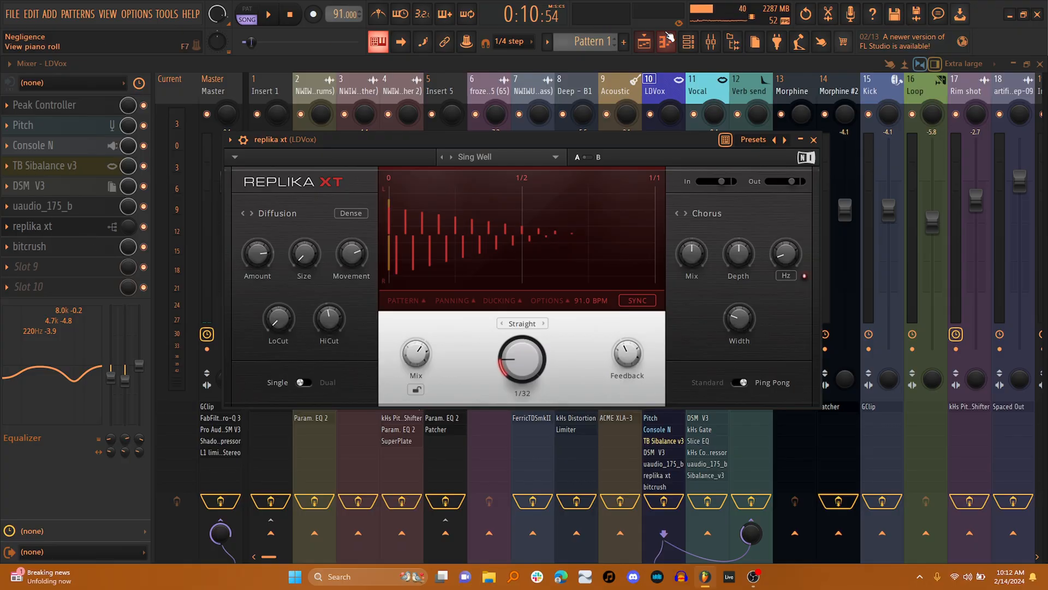
Step: Play the arrangement from bar 8 and solo the LDVox channel in the mixer
left_click(652, 43)
left_click(414, 108)
key("space")
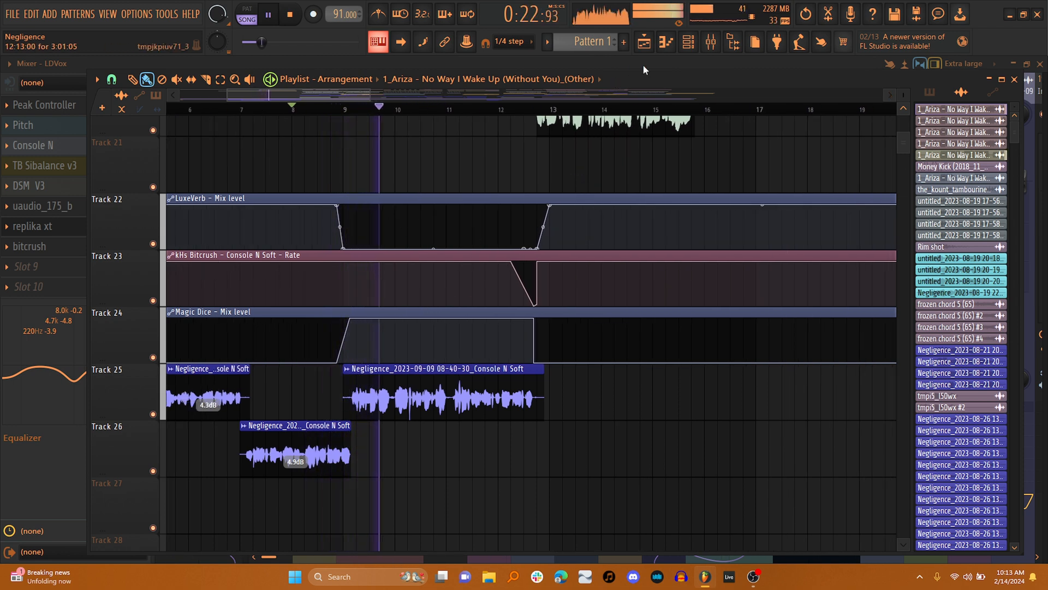
left_click(716, 45)
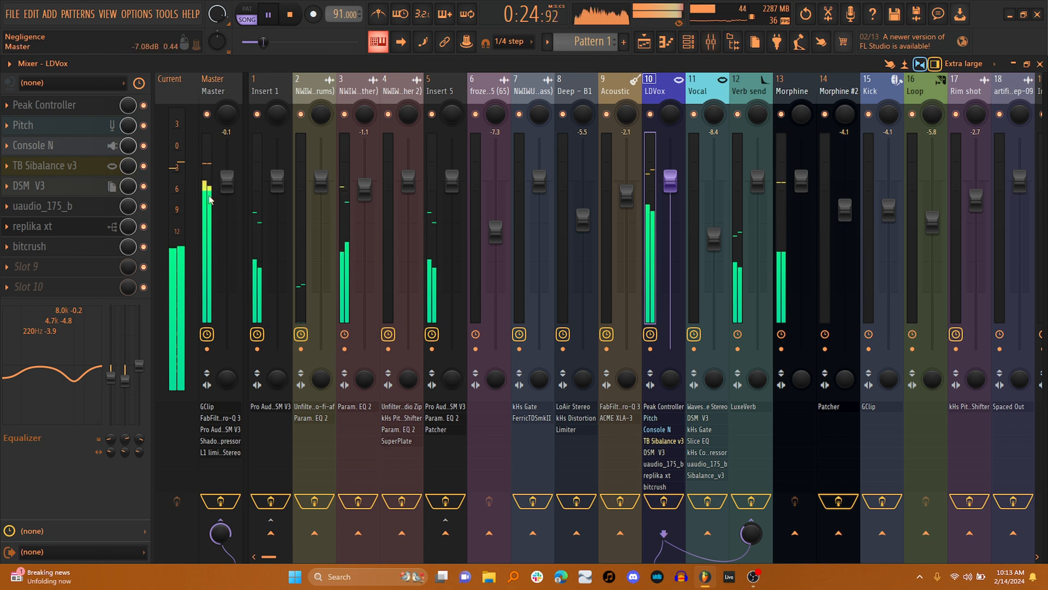
right_click(655, 119)
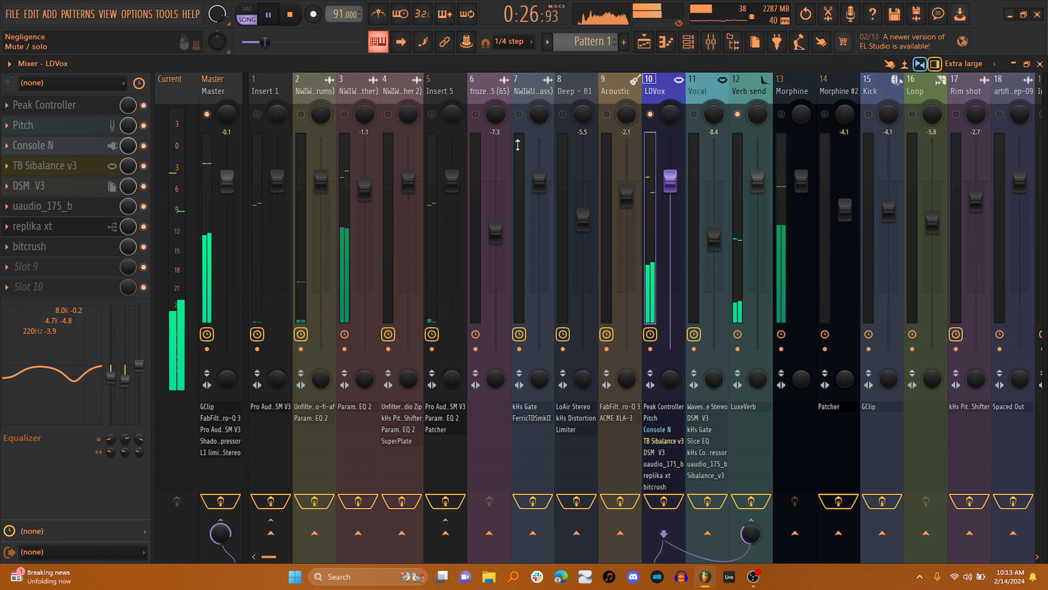
Step: Examine the kHs Bitcrush rate automation near bar 12 and audition the bitcrush effect on the LDVox channel
left_click(114, 230)
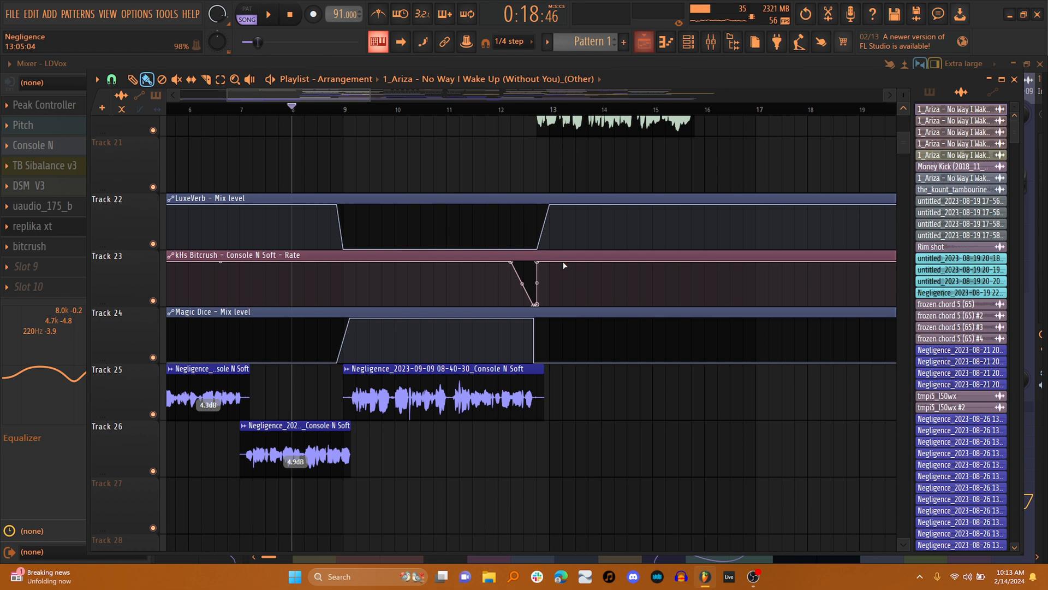
scroll(565, 265, "down", 3)
scroll(565, 265, "right", 3)
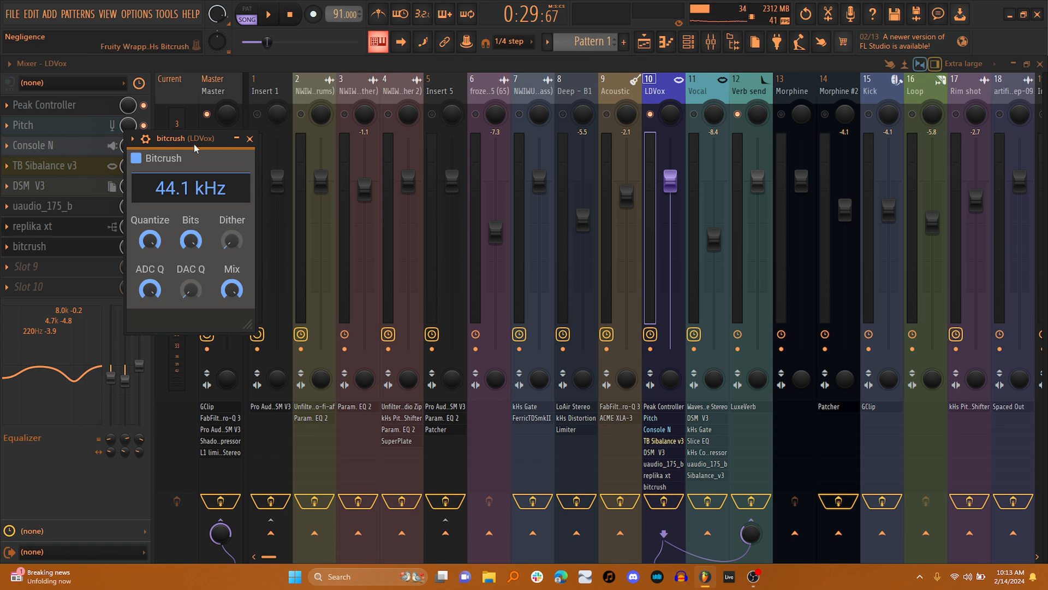
key("space")
key("space")
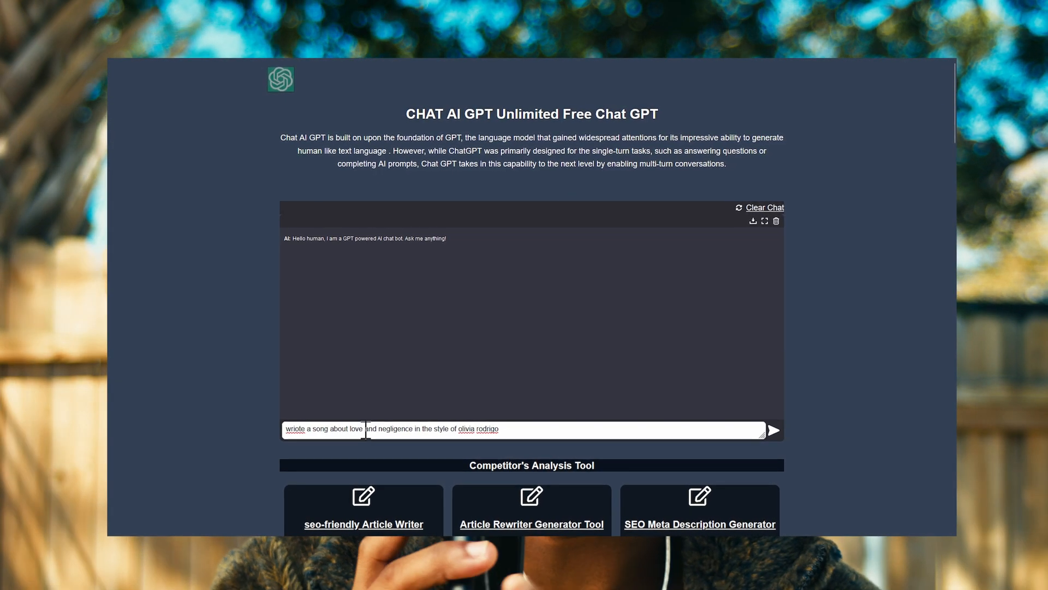
Step: Switch to the Chat AI GPT web page, correct the prompt to "write a song about love and negligence in the style of olivia rodrigo" and send it
left_click(303, 429)
key("BackSpace")
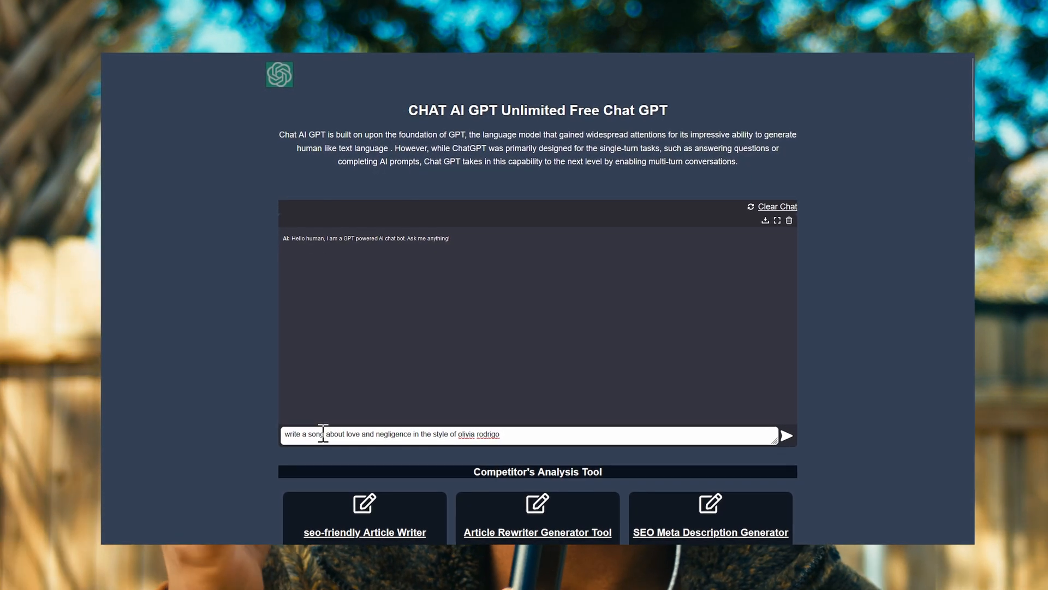
left_click(790, 437)
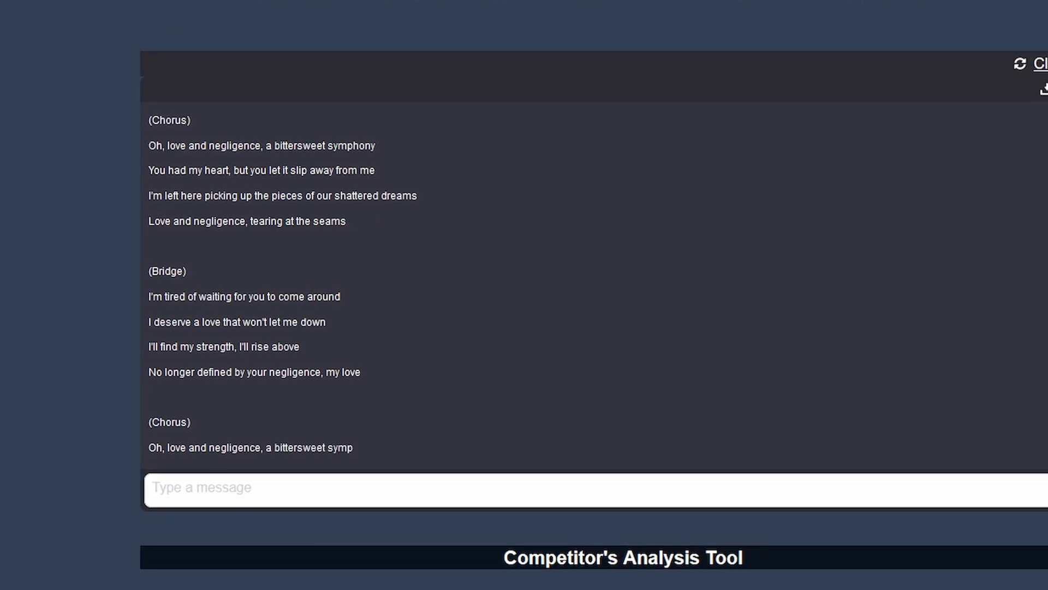
Step: Read through the generated song lyrics from verse 1 through the pre-chorus and chorus
scroll(594, 286, "up", 8)
scroll(594, 287, "up", 6)
left_click_drag(164, 486, 143, 301)
left_click(196, 361)
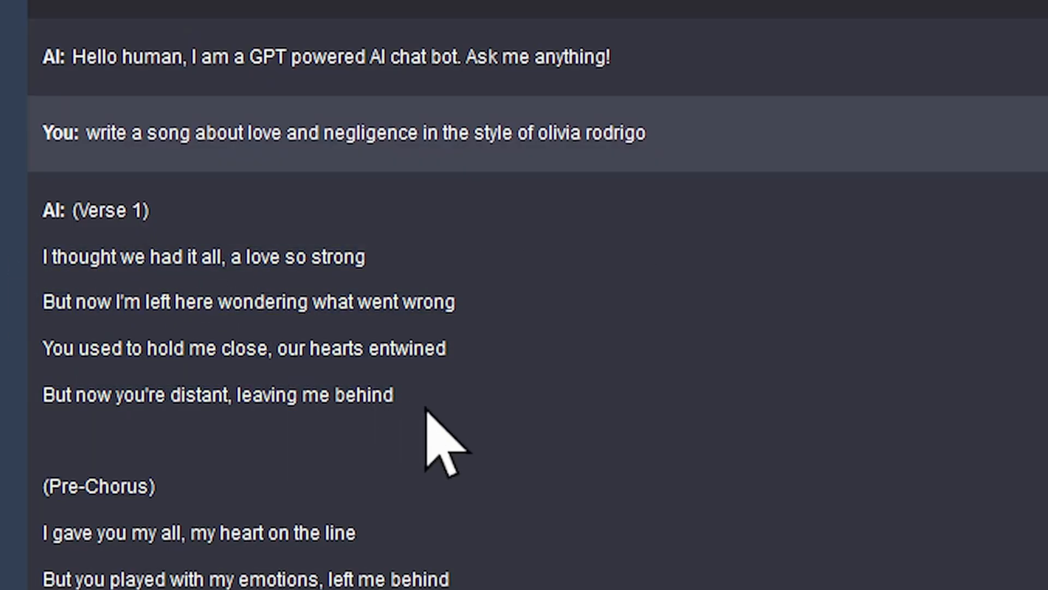
left_click_drag(425, 410, 65, 262)
left_click(480, 410)
scroll(480, 437, "down", 3)
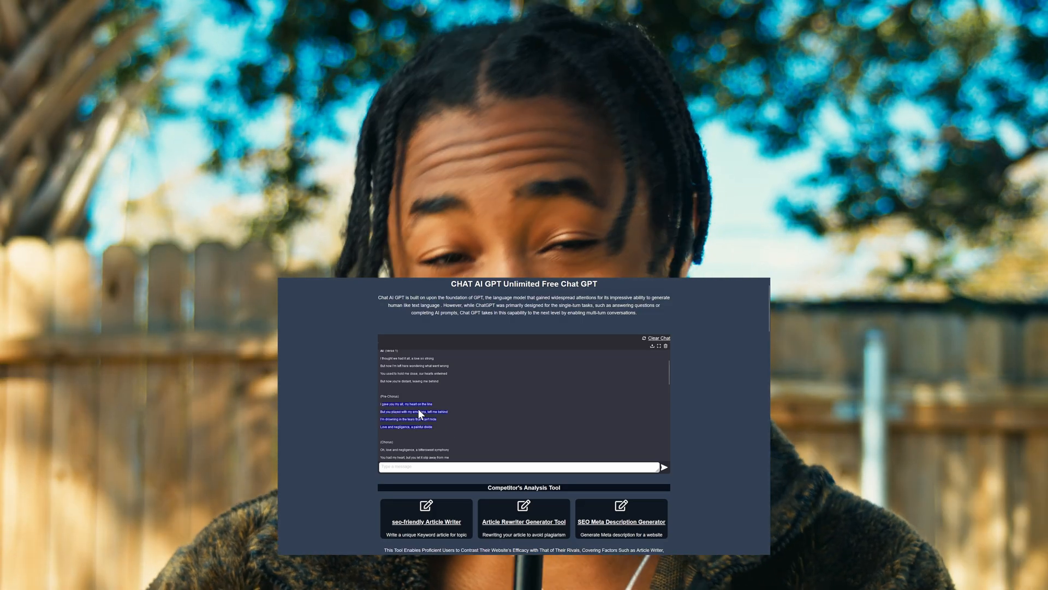
left_click(454, 418)
scroll(453, 417, "down", 2)
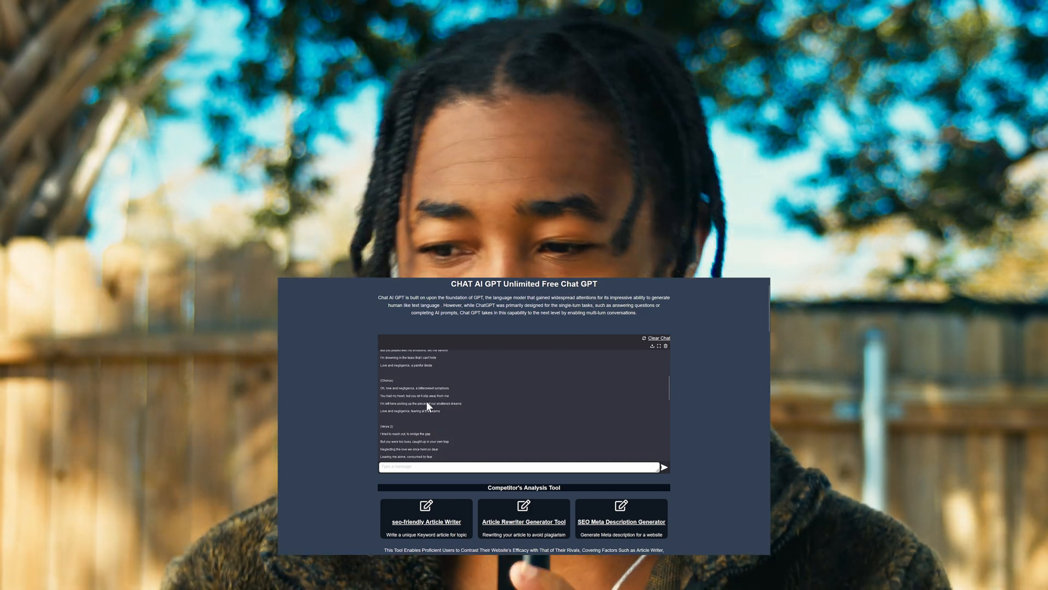
Step: Read on through the second chorus and verse 2 of the generated song lyrics
scroll(434, 420, "down", 1)
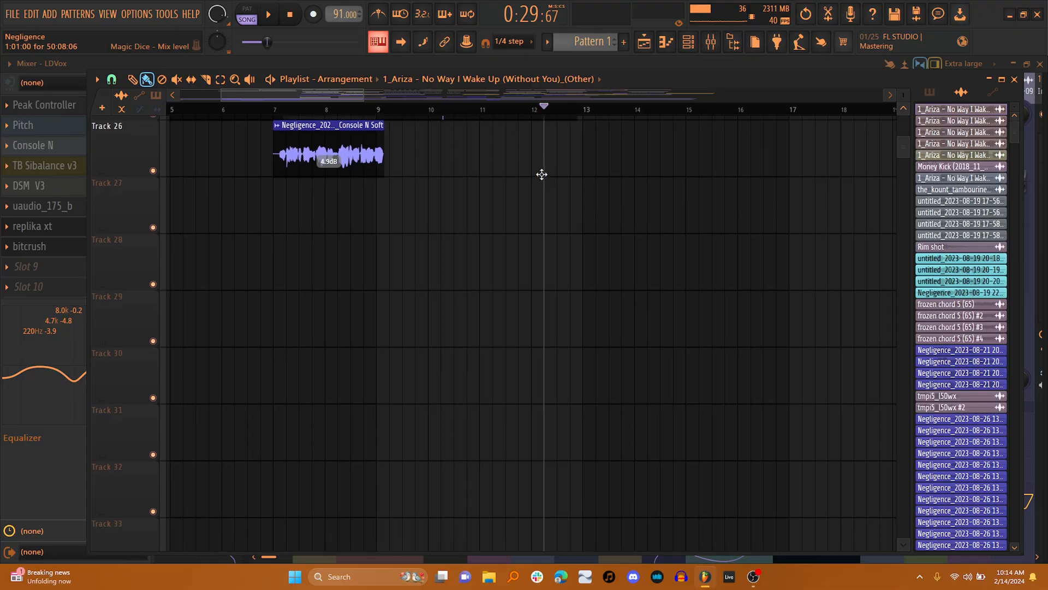
Step: Switch to FL Studio, play the arrangement from about bar 12 to bar 20, and look over its drum, bass and vocal tracks
scroll(541, 175, "left", 3)
scroll(541, 175, "right", 5)
scroll(542, 175, "up", 2)
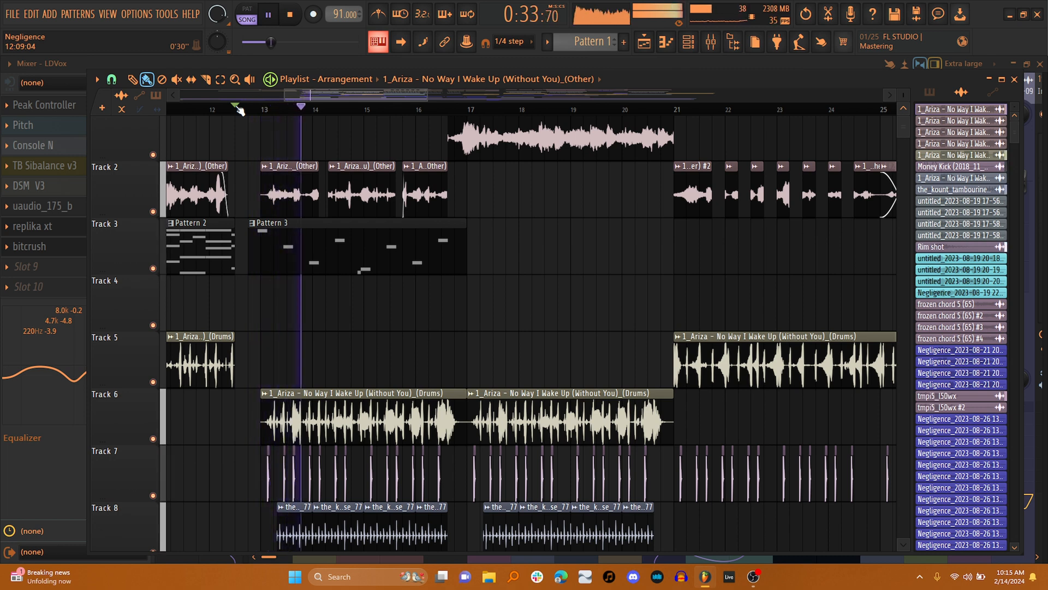
scroll(619, 254, "down", 10)
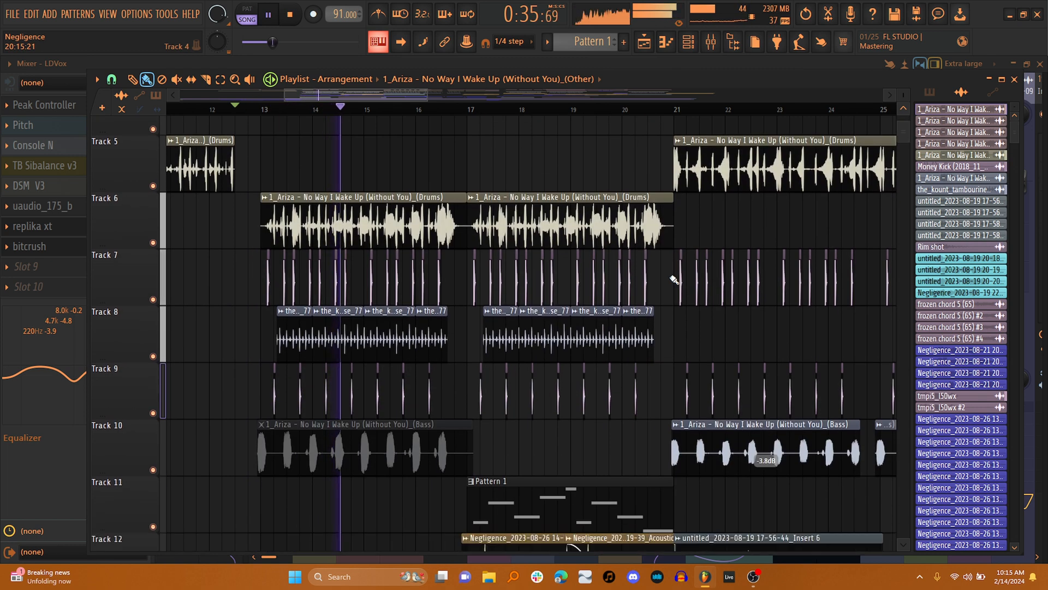
scroll(674, 279, "down", 1)
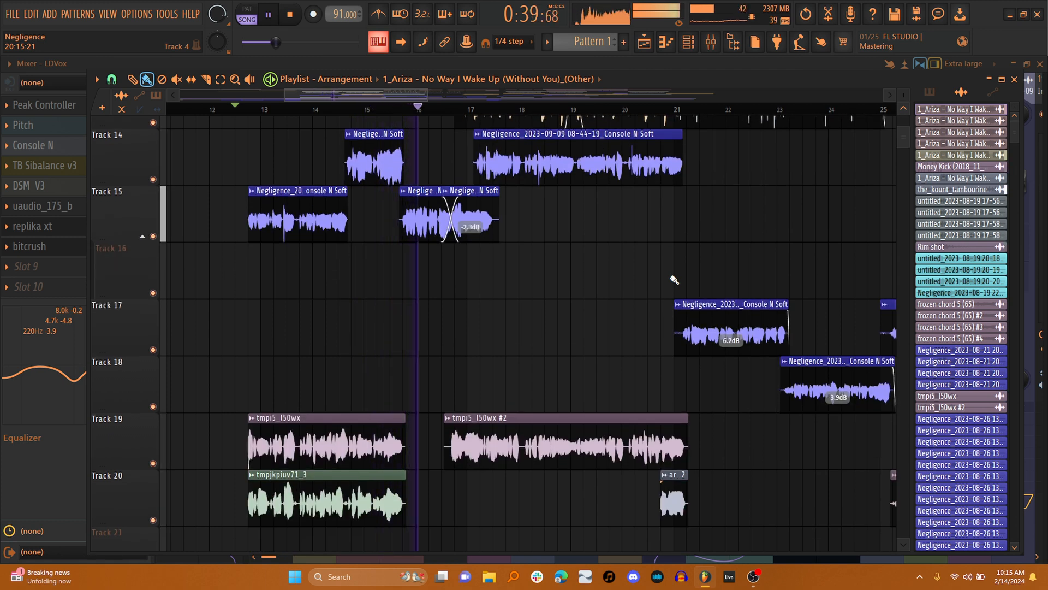
scroll(674, 279, "down", 2)
scroll(674, 280, "up", 12)
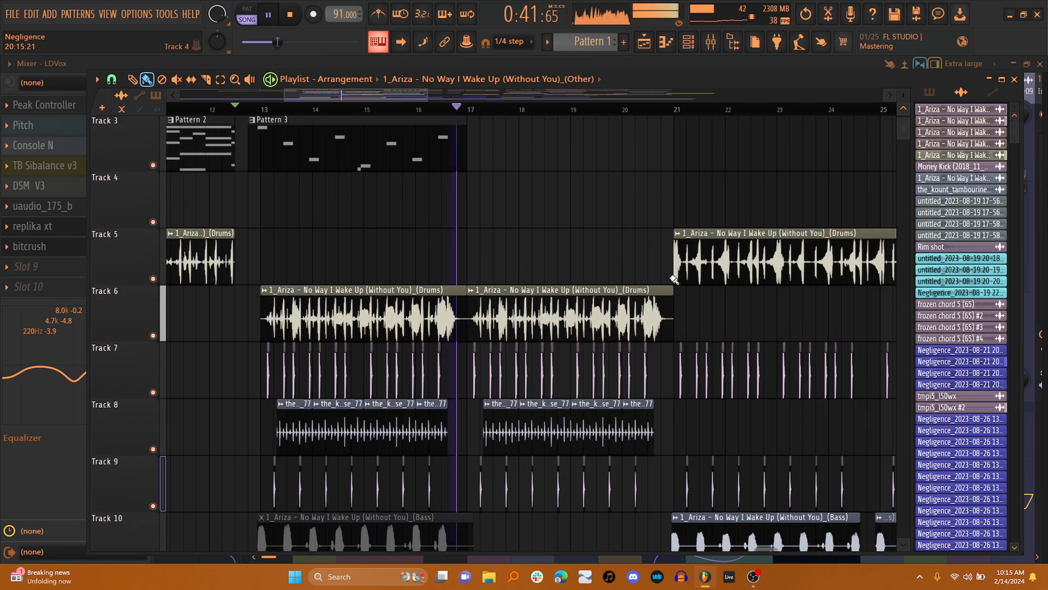
scroll(674, 280, "down", 2)
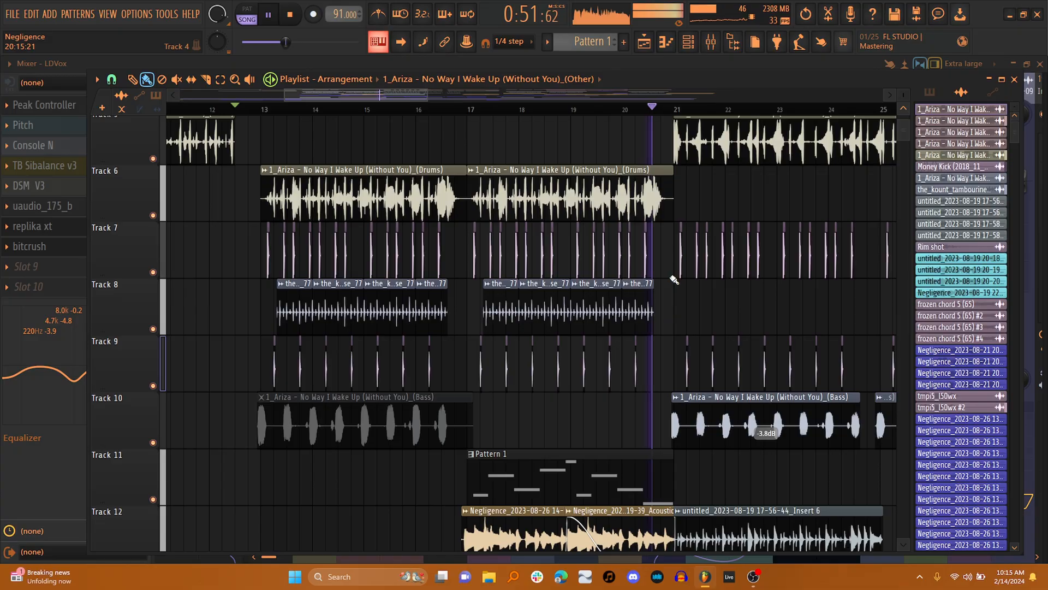
key("space")
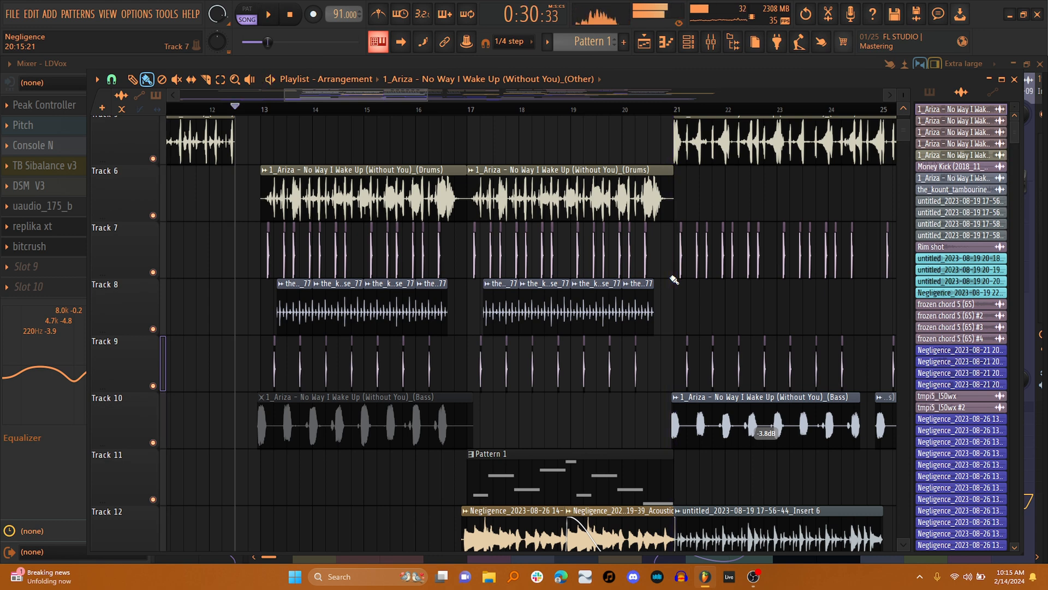
Step: Audition only the vocal clips on Tracks 19 and 20, playing from just before bar 13
scroll(675, 280, "down", 5)
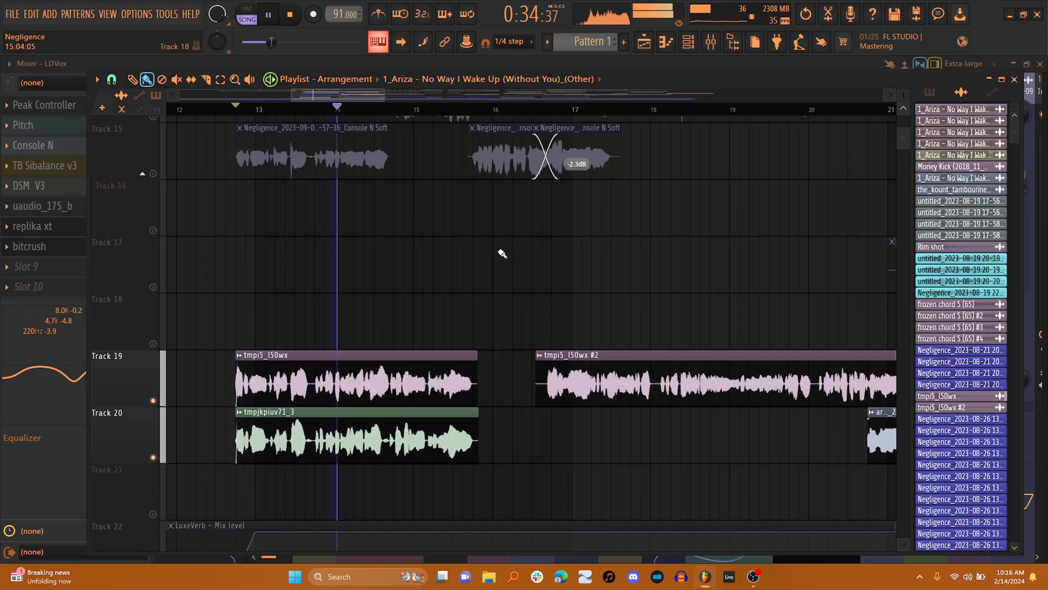
scroll(606, 203, "down", 3)
scroll(604, 204, "up", 1)
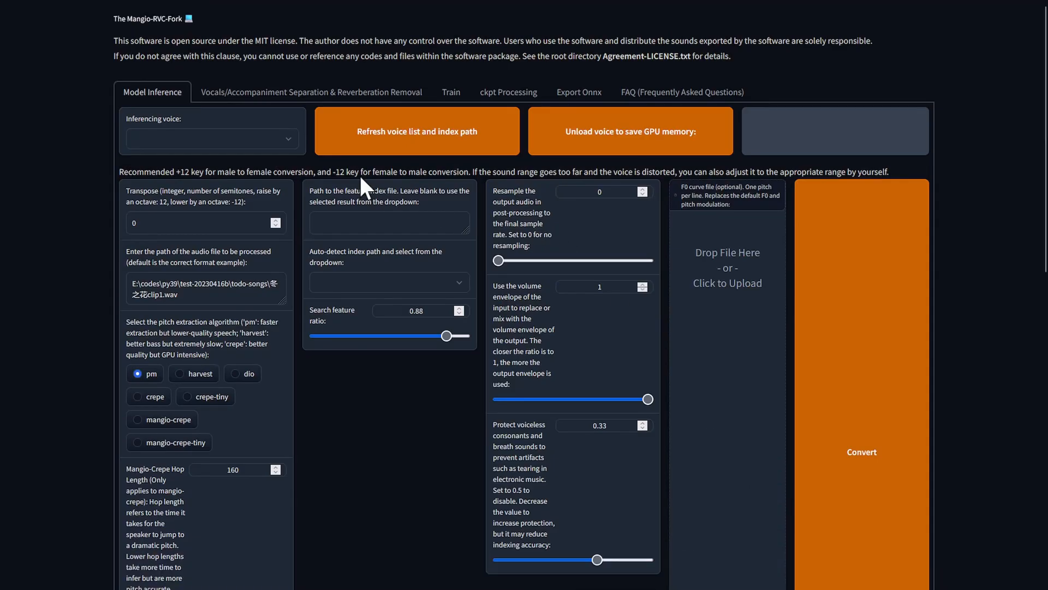
Step: Switch to the Mangio-RVC-Fork page and open the list of inferencing voices
left_click(256, 143)
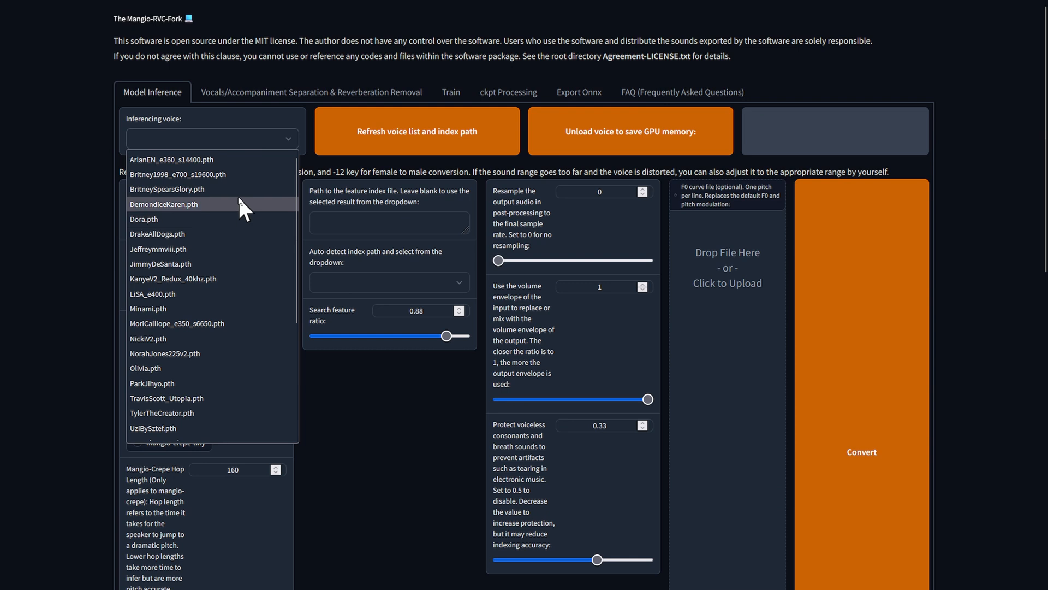
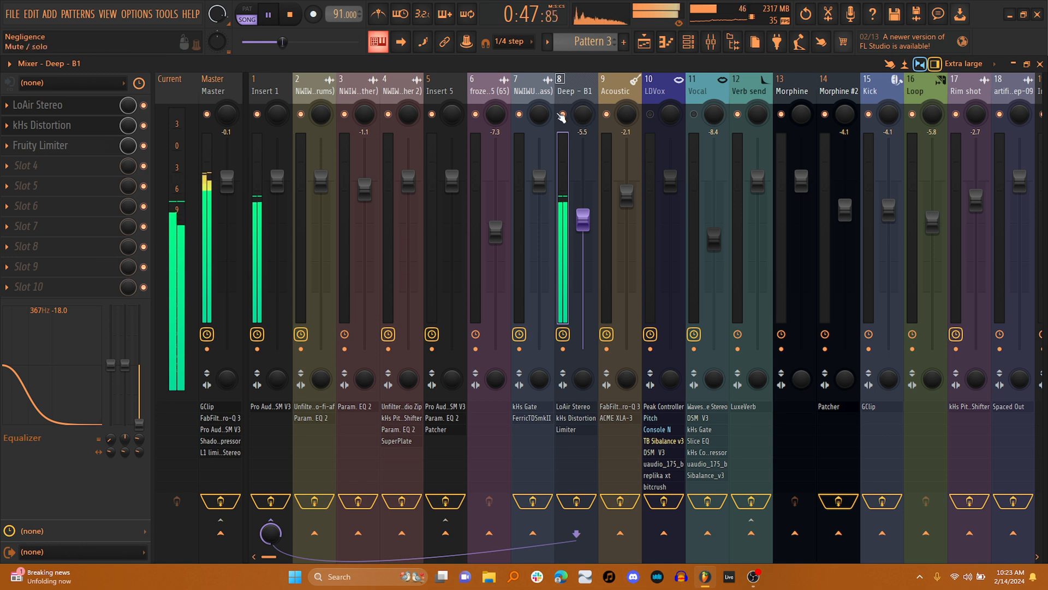
Step: Stop the Deep - B1 audition, return to the playlist, and play only Track 1 from just before bar 17
key("space")
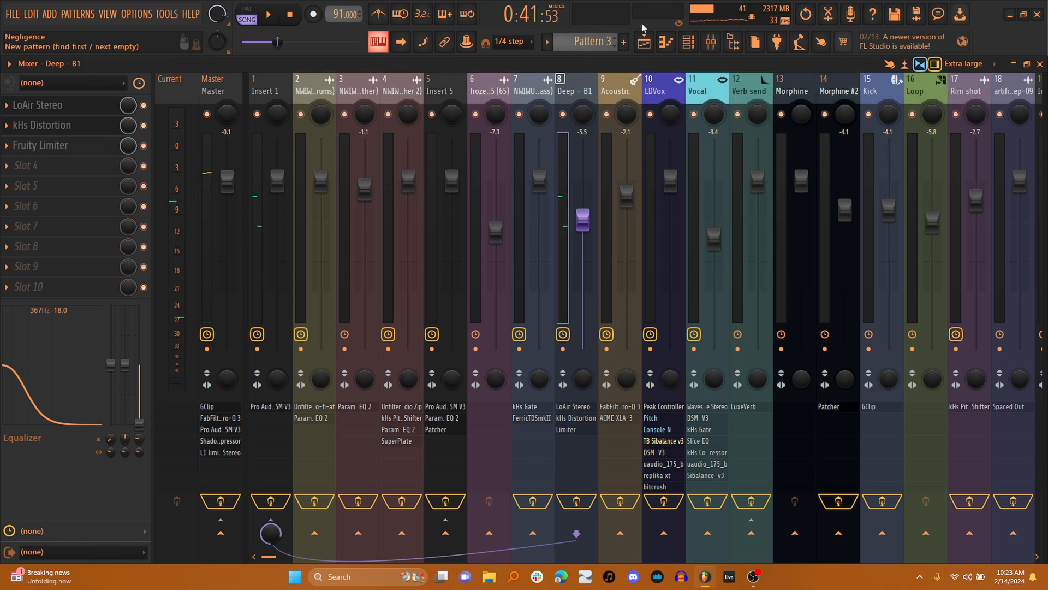
left_click(645, 42)
scroll(329, 289, "up", 6)
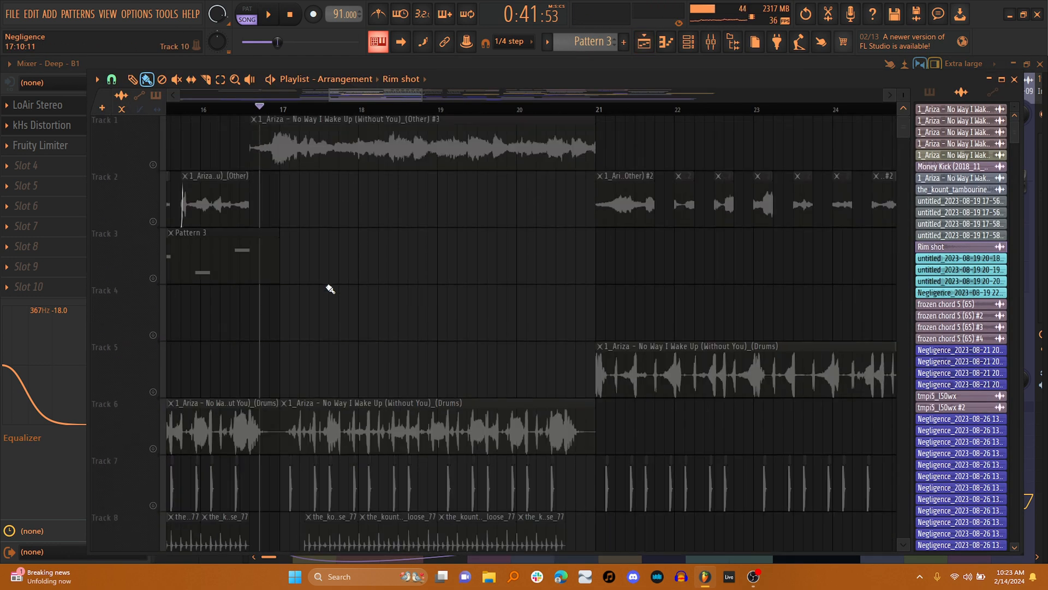
left_click(158, 168)
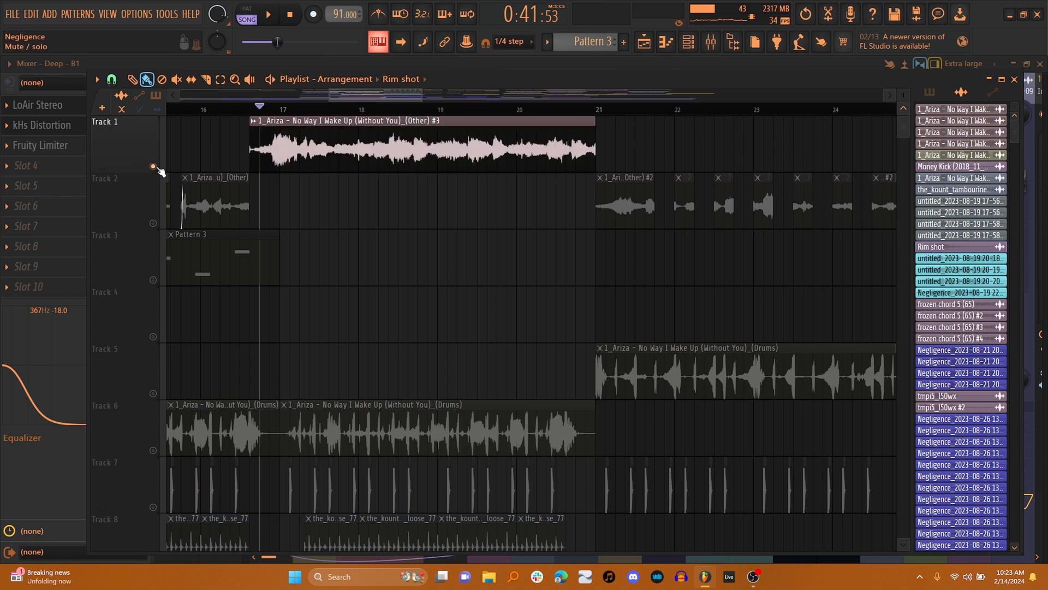
key("space")
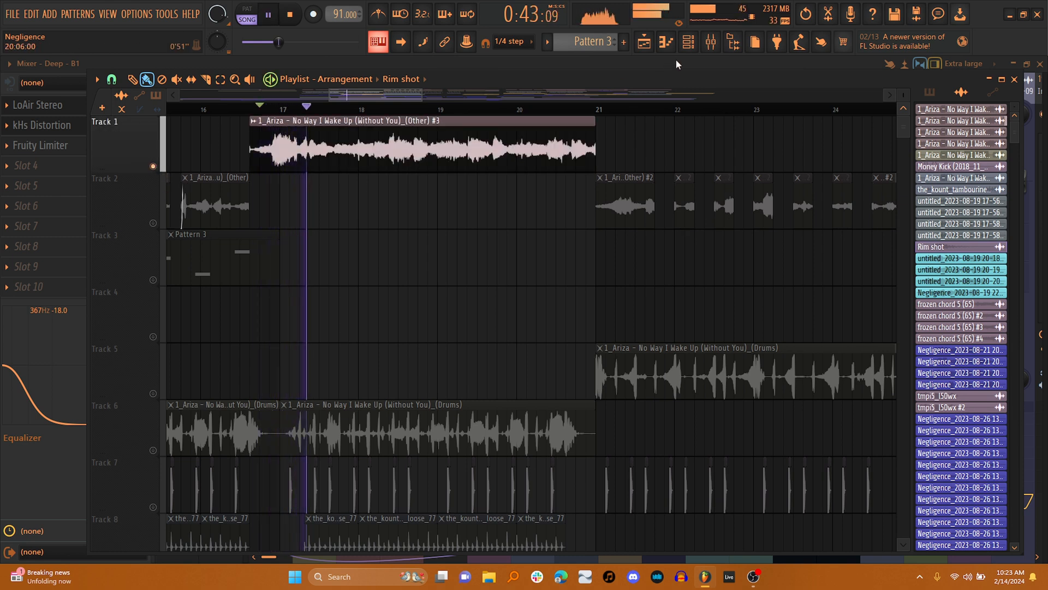
Step: Show the mixer, select the NWIWU (Other 2) channel and open its Unfiltered Audio Zip effect
left_click(720, 47)
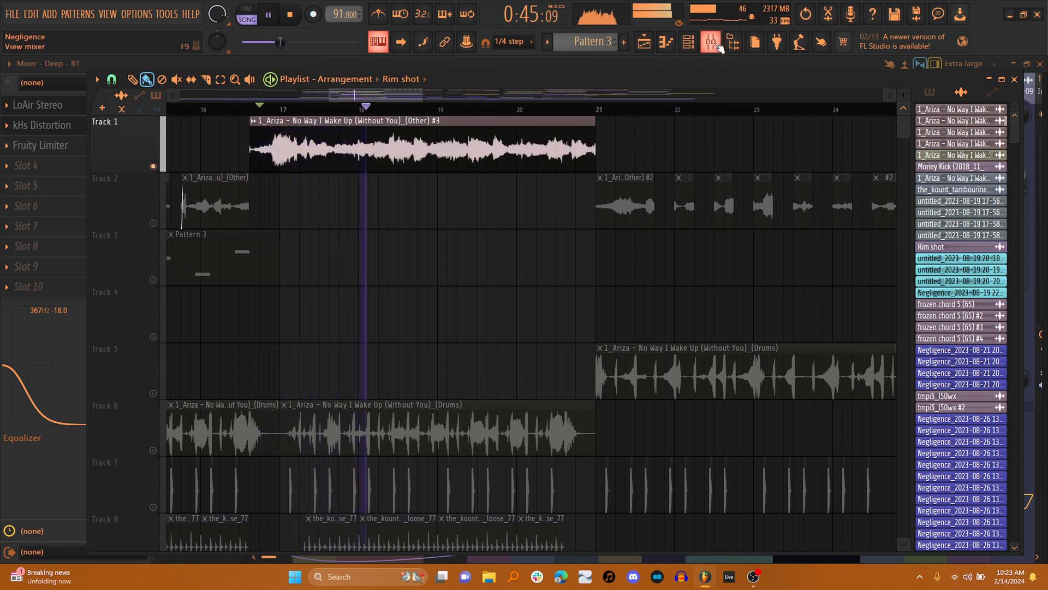
left_click(719, 46)
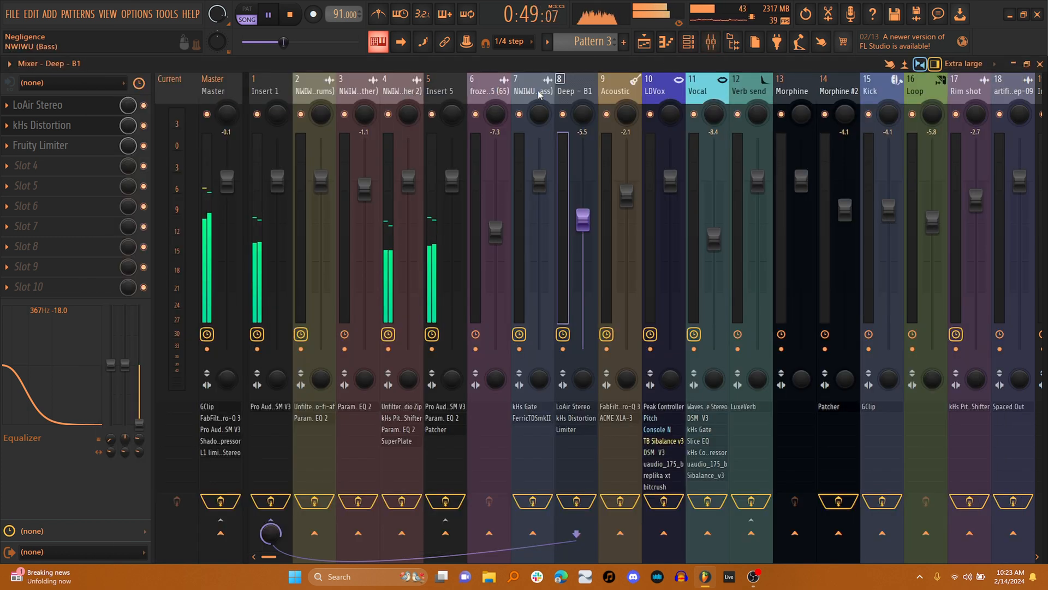
left_click(414, 88)
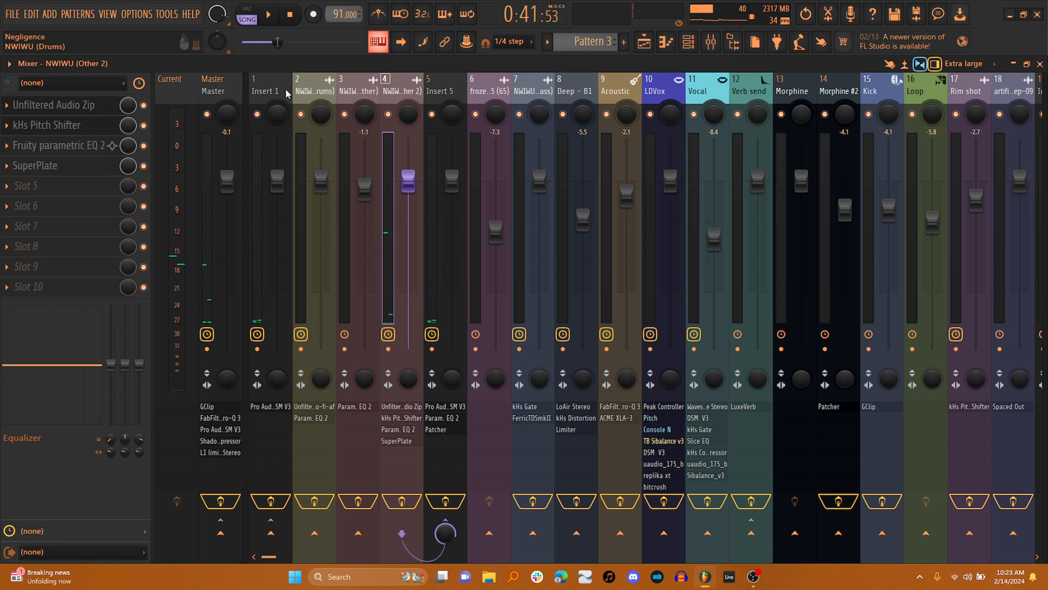
left_click(88, 105)
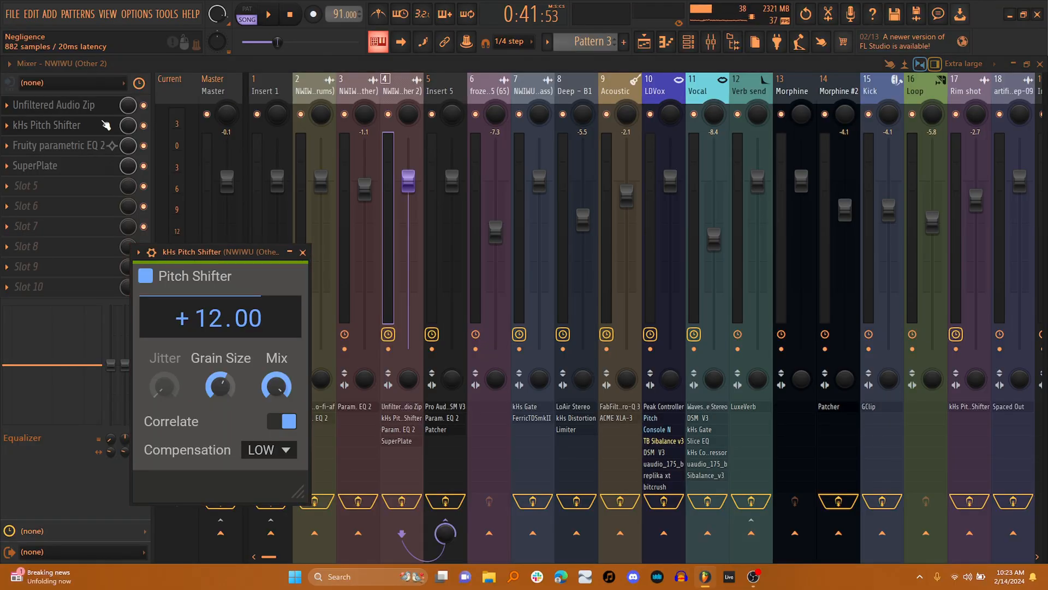
Step: Play the NWIWU (Other 2) channel and compare its sound with kHs Pitch Shifter, Fruity parametric EQ 2 and SuperPlate switched on and off
key("space")
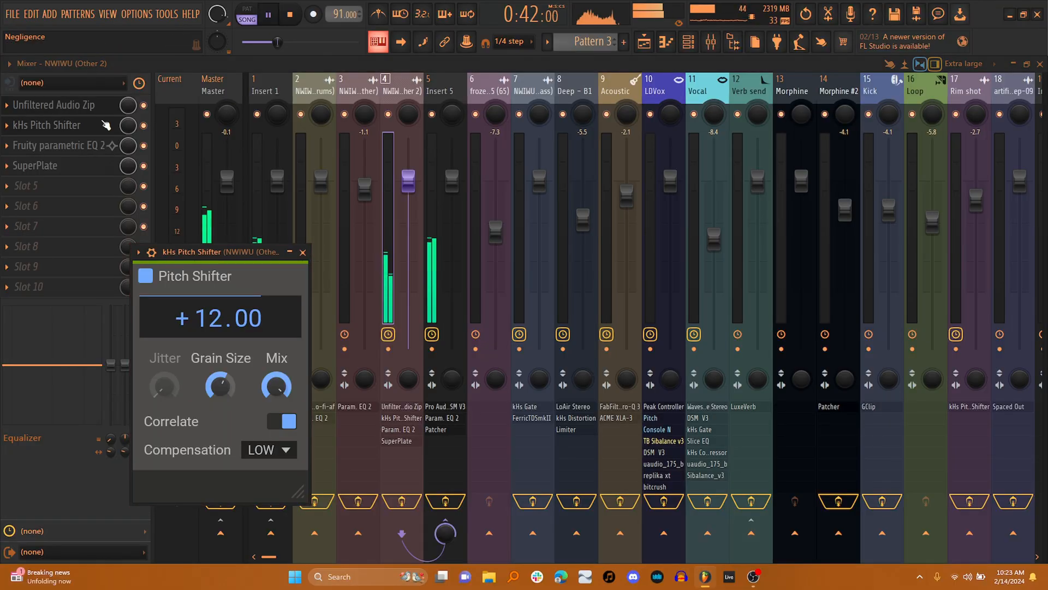
left_click(145, 126)
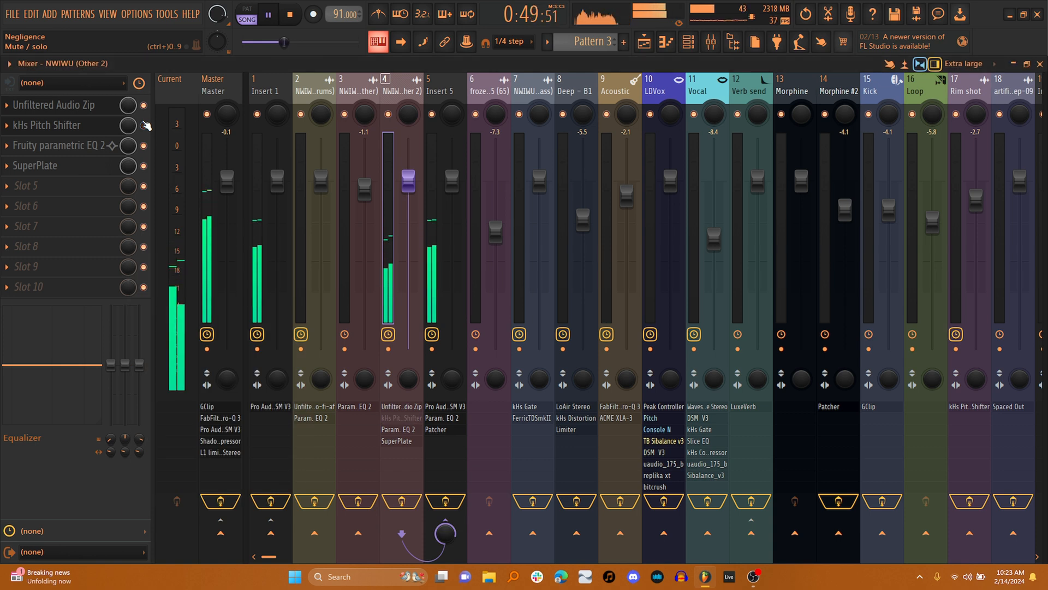
left_click(106, 146)
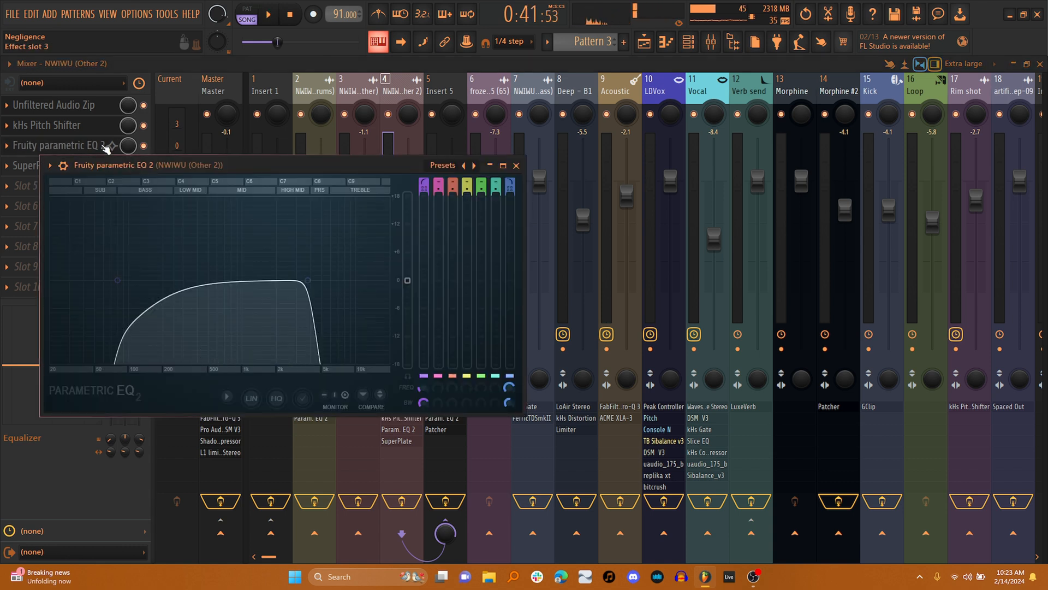
left_click(144, 146)
key("space")
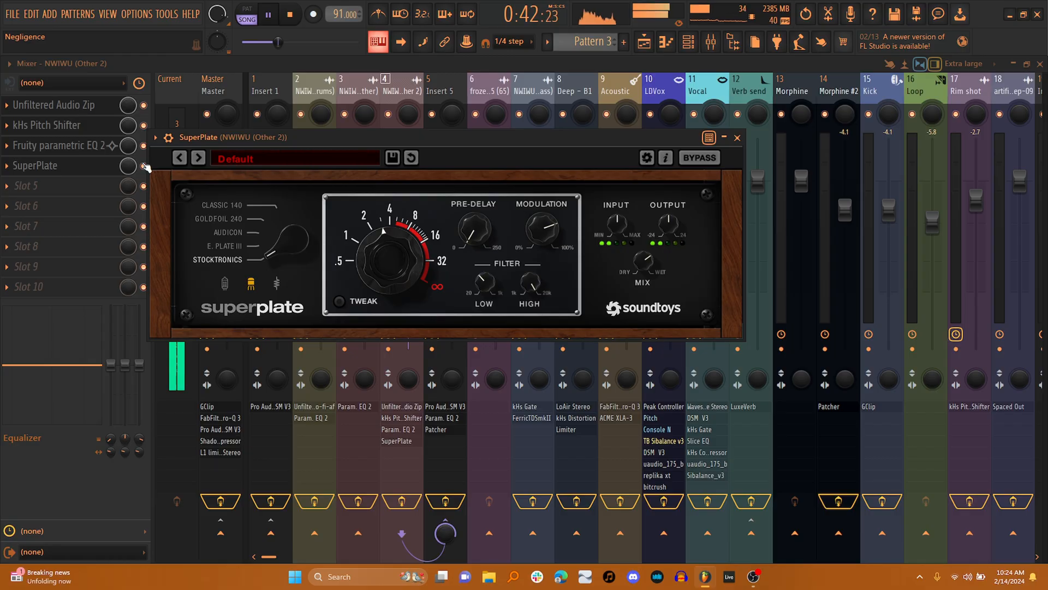
left_click(144, 166)
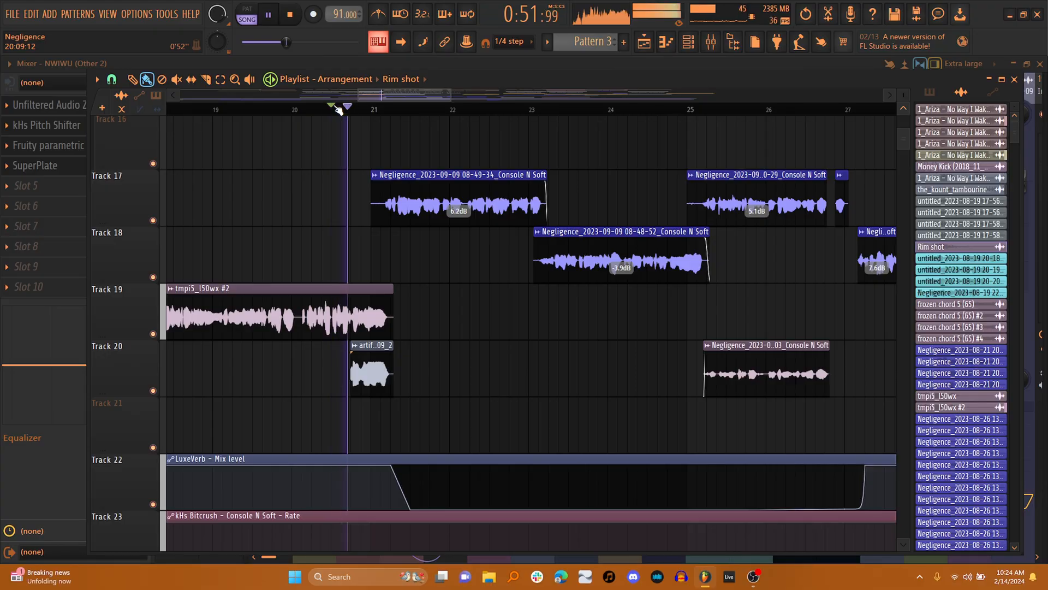
Step: Solo Track 20 and open the Spaced Out effect on the mixer channel of the artificial negligence clip near bar 21
key("space")
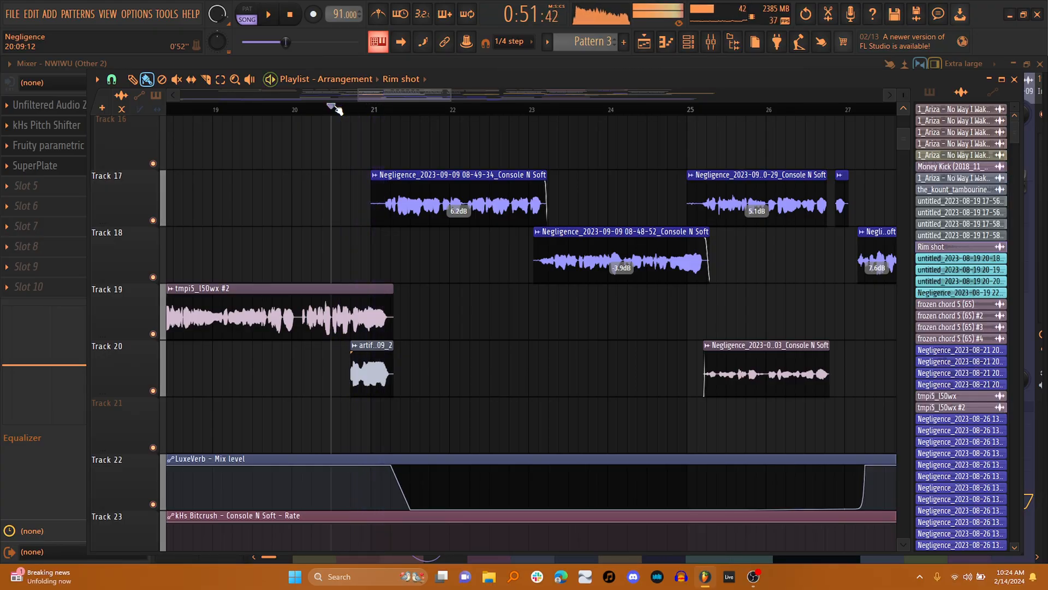
right_click(153, 391)
scroll(327, 390, "right", 1)
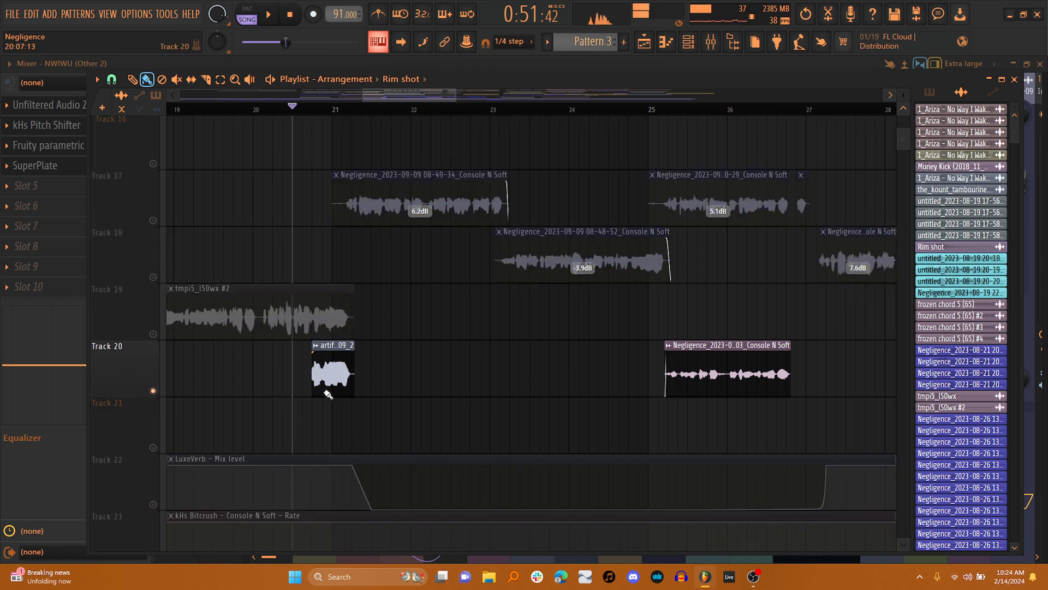
double_click(330, 364)
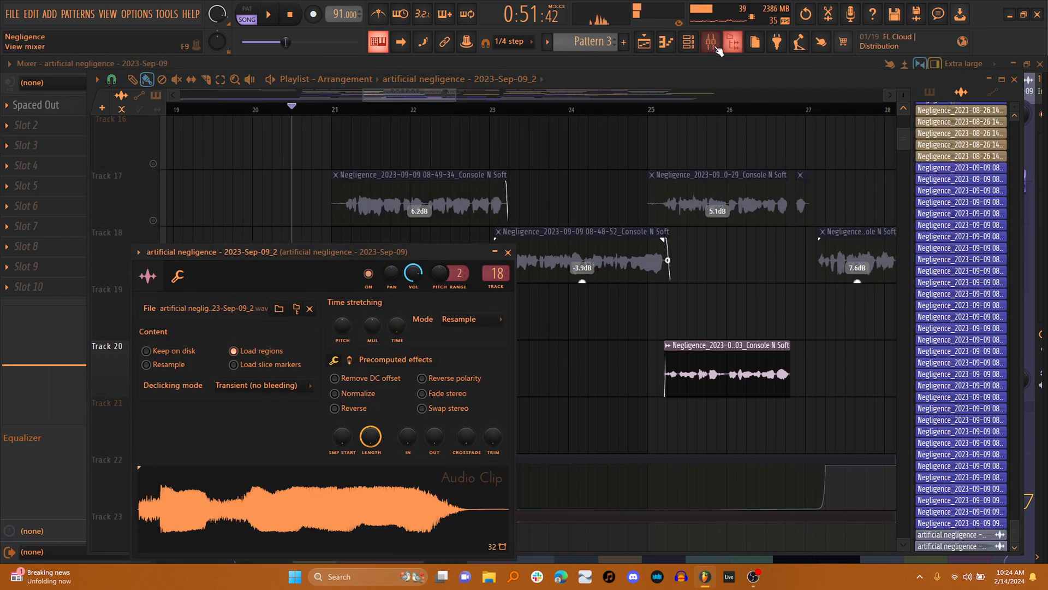
left_click(712, 45)
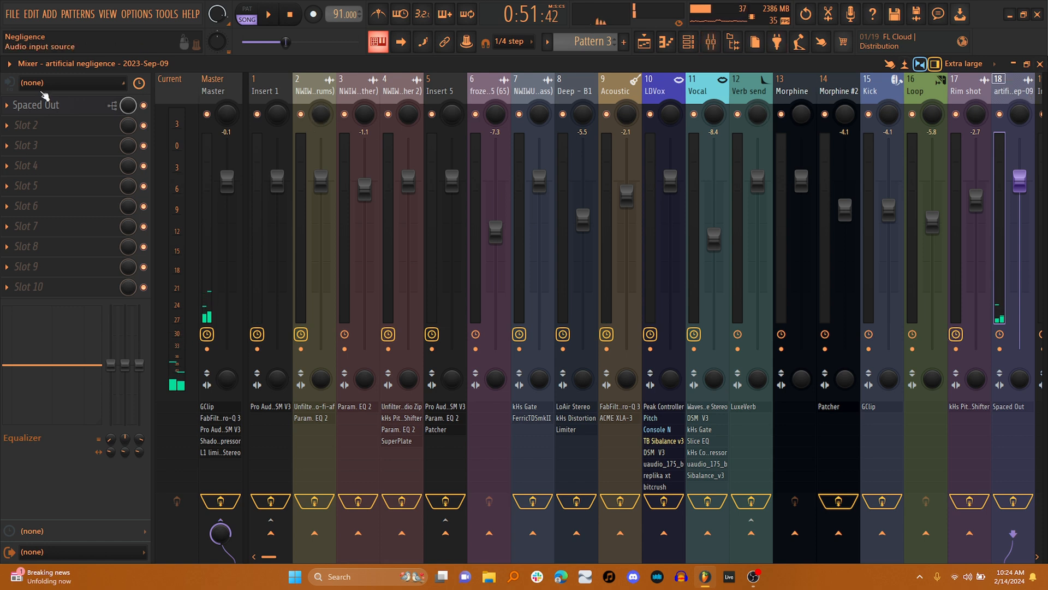
left_click(87, 106)
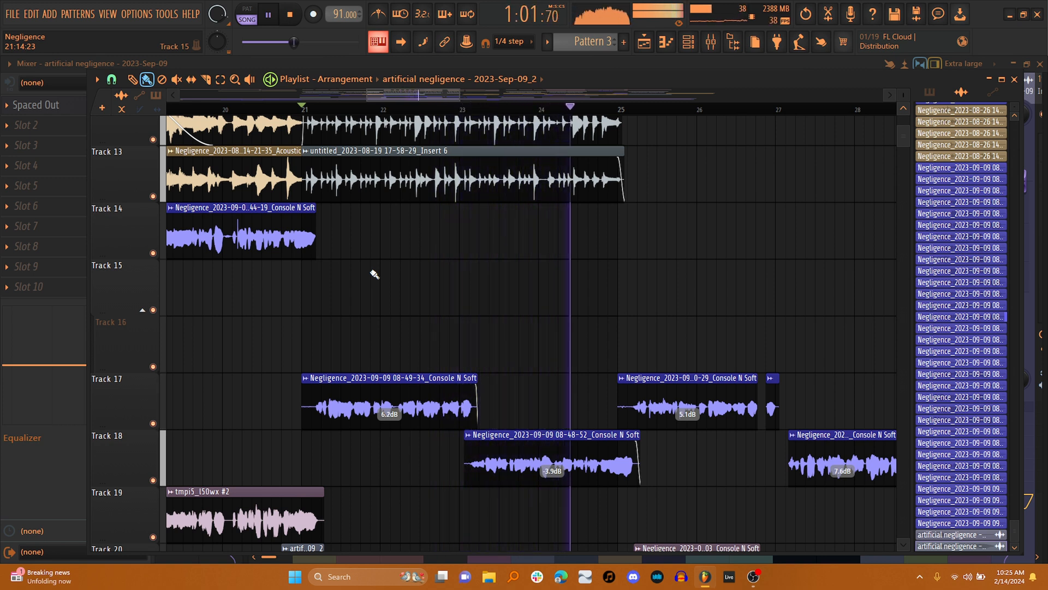
Step: Play the full arrangement from bar 21 to bar 27 and look over the instrument and vocal tracks in that section
scroll(374, 274, "up", 4)
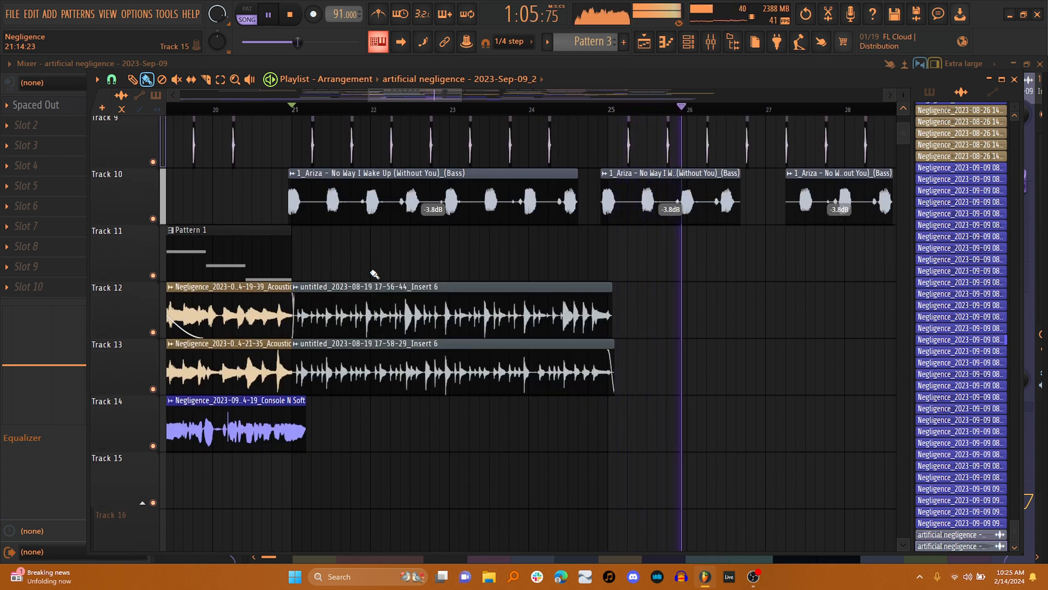
scroll(375, 274, "down", 2)
scroll(375, 274, "down", 11)
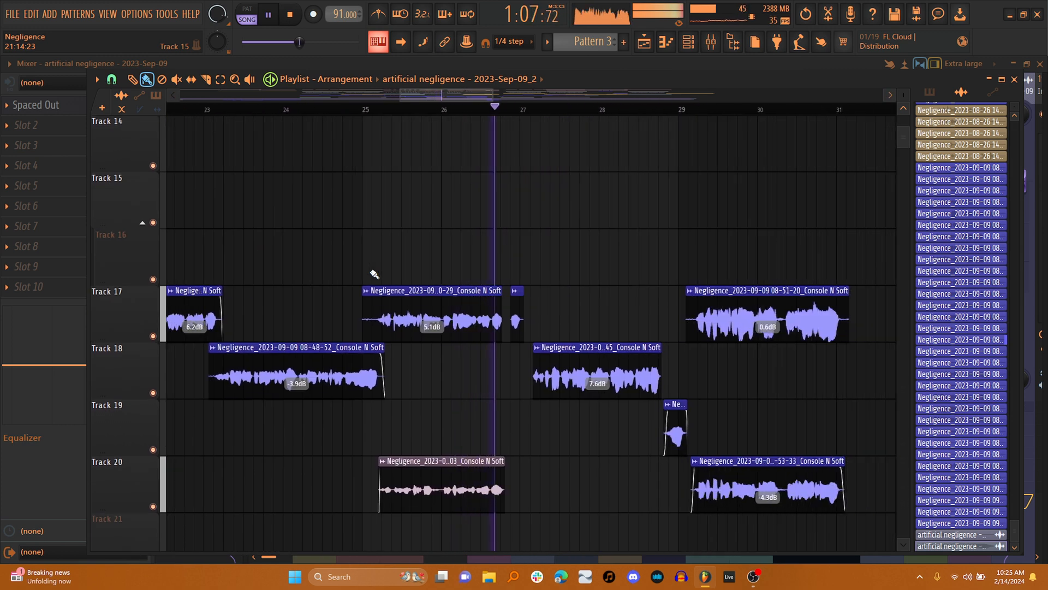
scroll(375, 274, "up", 20)
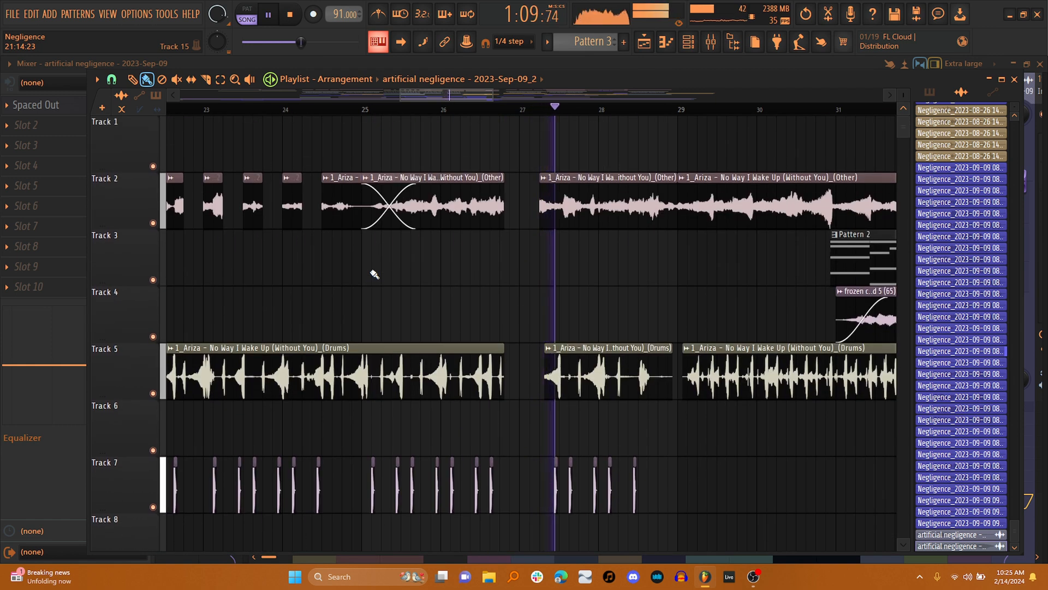
key("space")
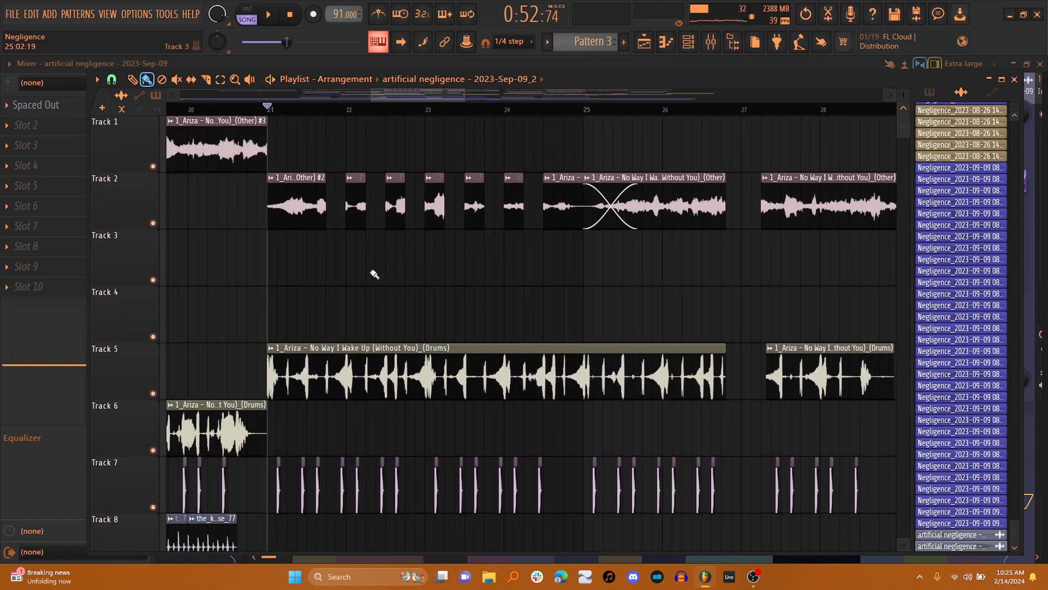
Step: Solo Tracks 12 and 13 and audition their Insert 6 clips from bar 21
scroll(375, 274, "down", 8)
right_click(153, 373)
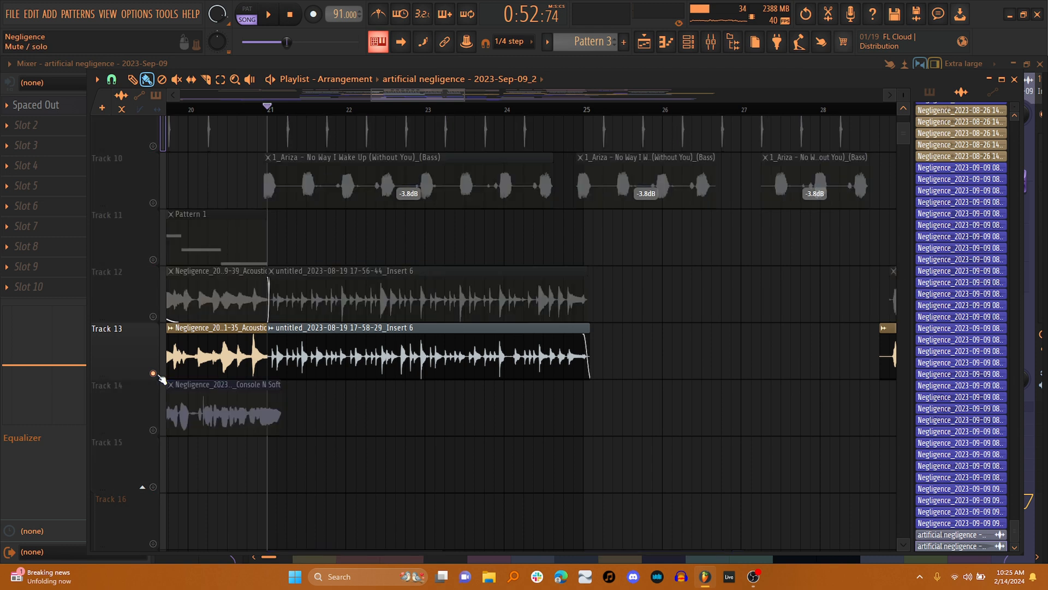
left_click(153, 317)
key("space")
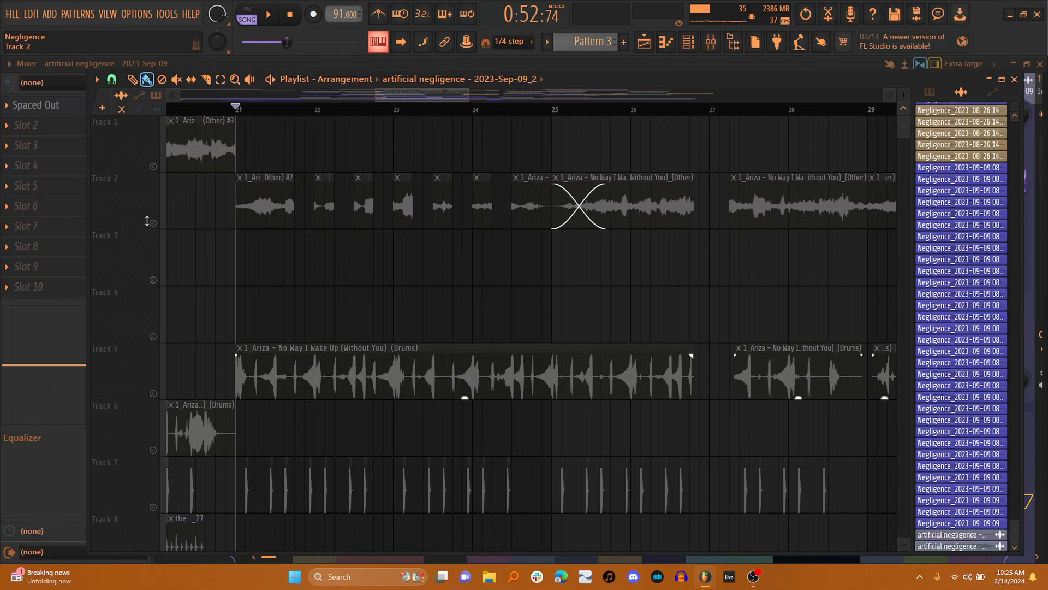
Step: Solo Track 2, play it from bar 21, and bring in the Track 5 drums during playback
right_click(147, 221)
left_click(143, 219)
left_click(155, 226)
key("space")
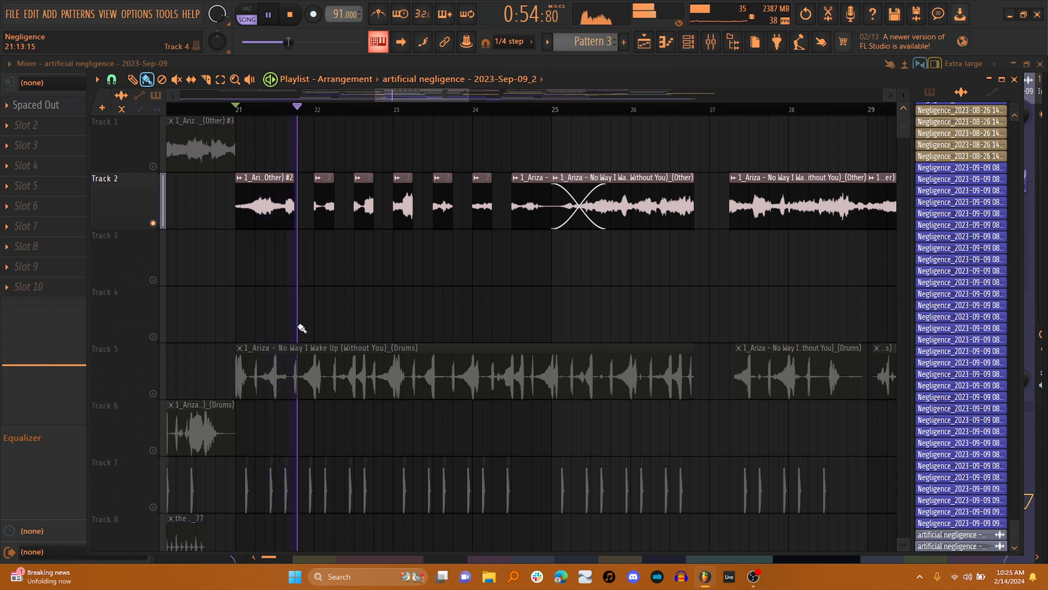
left_click(154, 393)
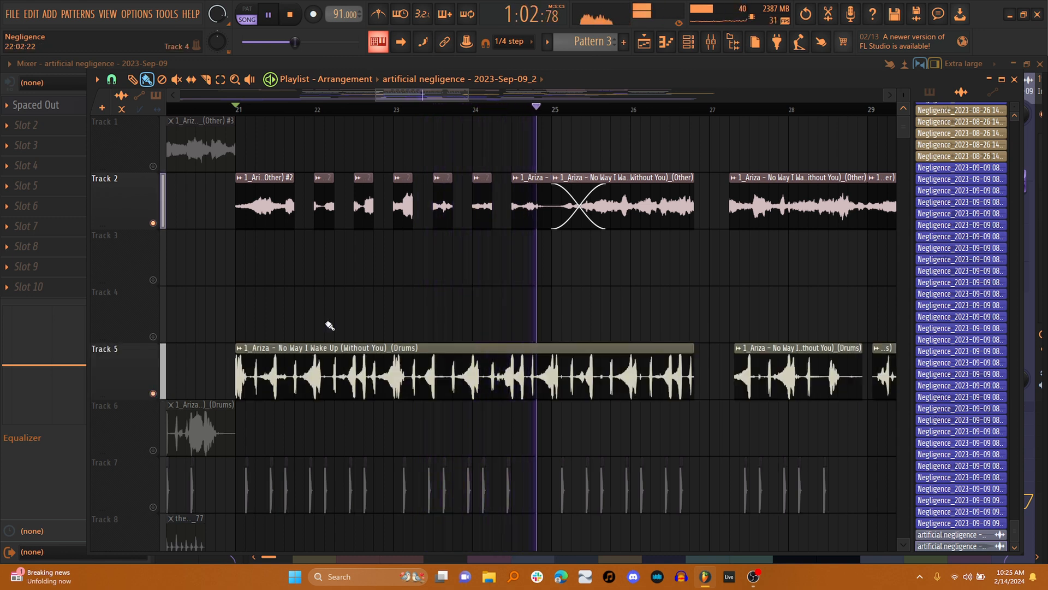
Step: Reactivate all tracks and look over the vocal clips on Tracks 15 to 20 while the full arrangement plays
scroll(267, 299, "down", 3)
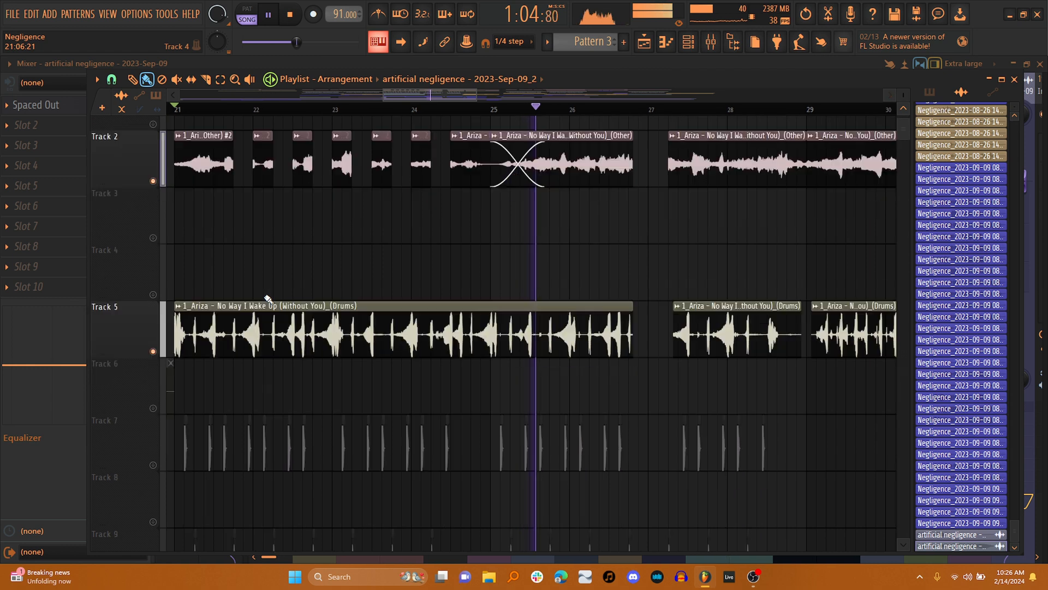
right_click(153, 335)
right_click(154, 335)
scroll(374, 382, "down", 12)
scroll(376, 397, "up", 6)
scroll(376, 398, "down", 7)
scroll(376, 398, "up", 2)
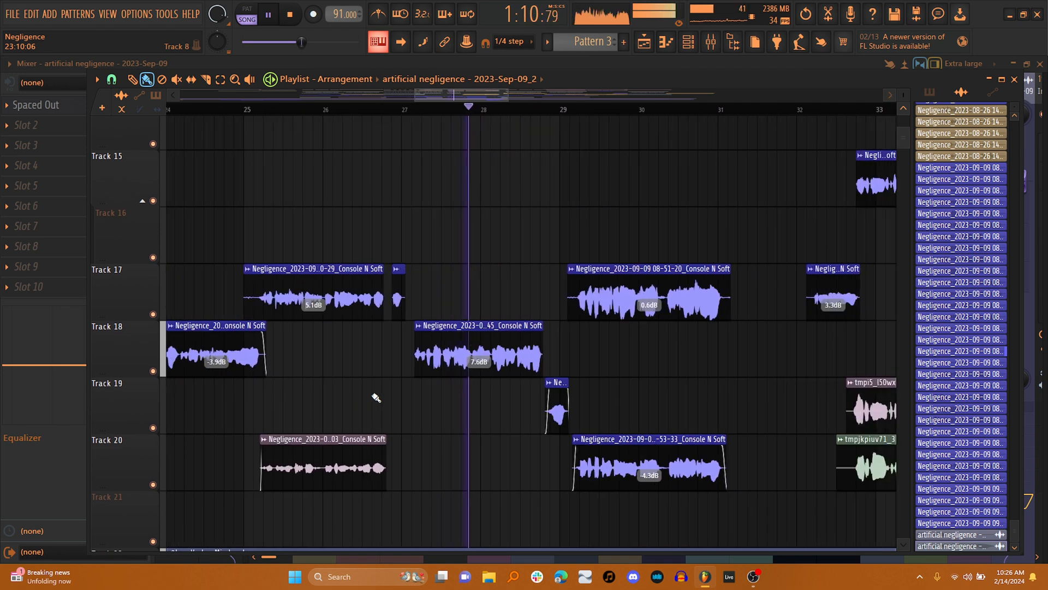
key("space")
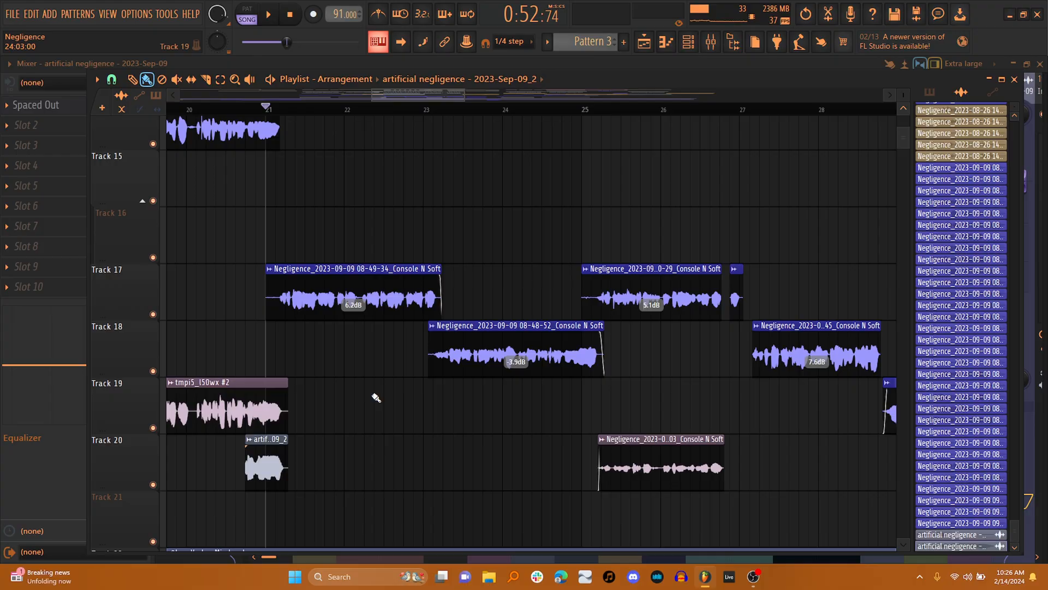
Step: Play the vocal section around bar 29 and solo the LDVox mixer channel to hear the lead vocal
key("space")
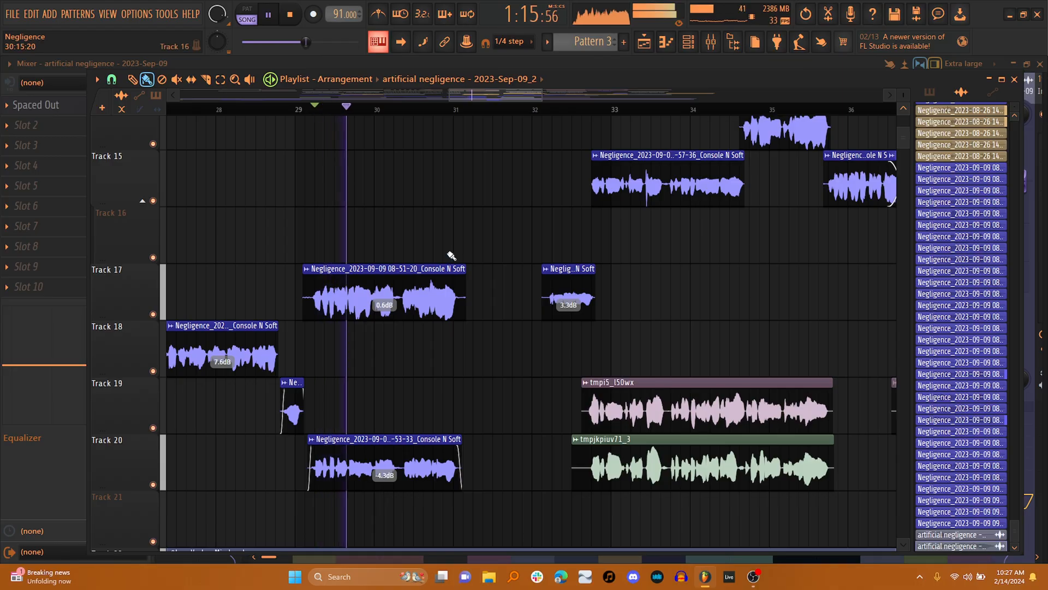
left_click(708, 45)
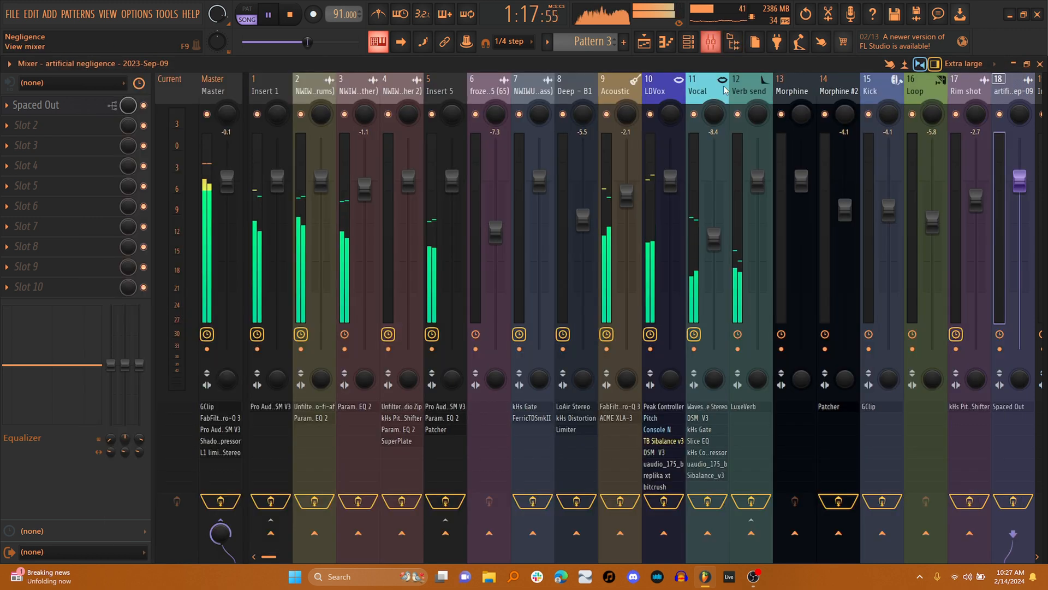
right_click(652, 114)
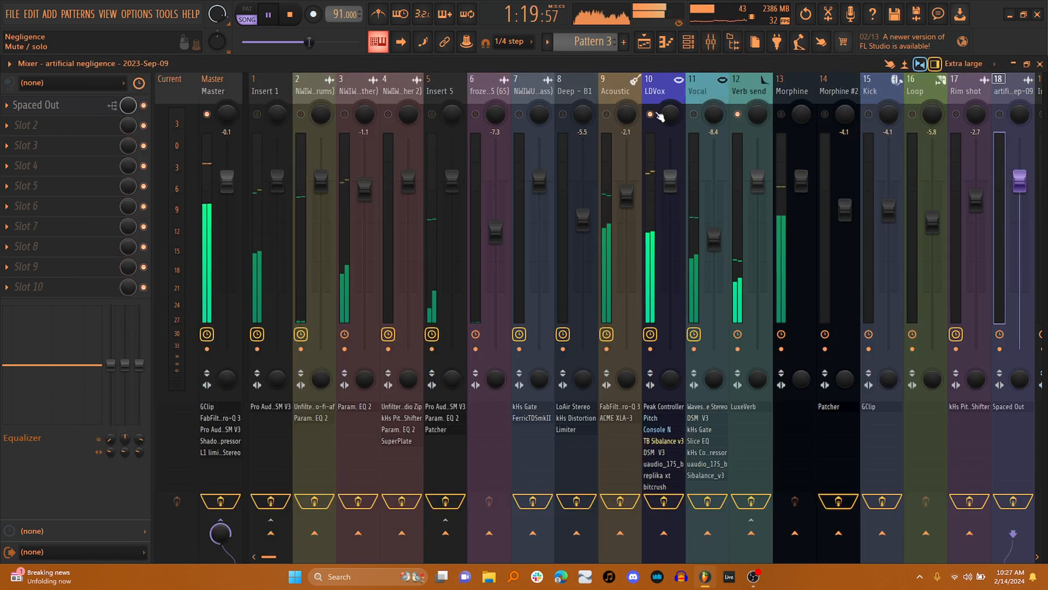
left_click(650, 48)
scroll(678, 224, "down", 3)
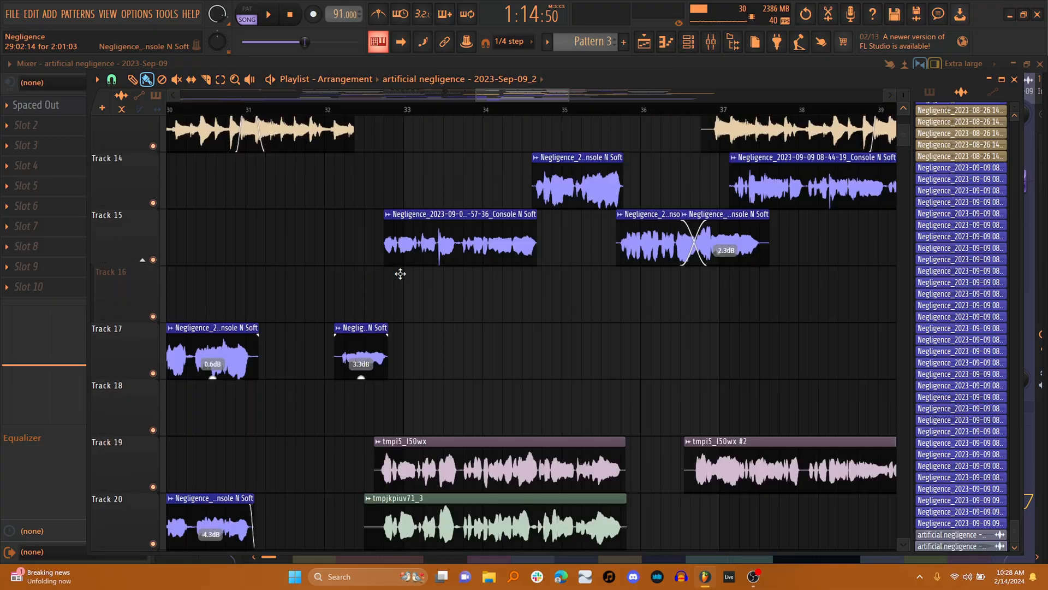
Step: Solo Track 3 and audition its Pattern 2 clip from just before bar 31
scroll(401, 273, "up", 10)
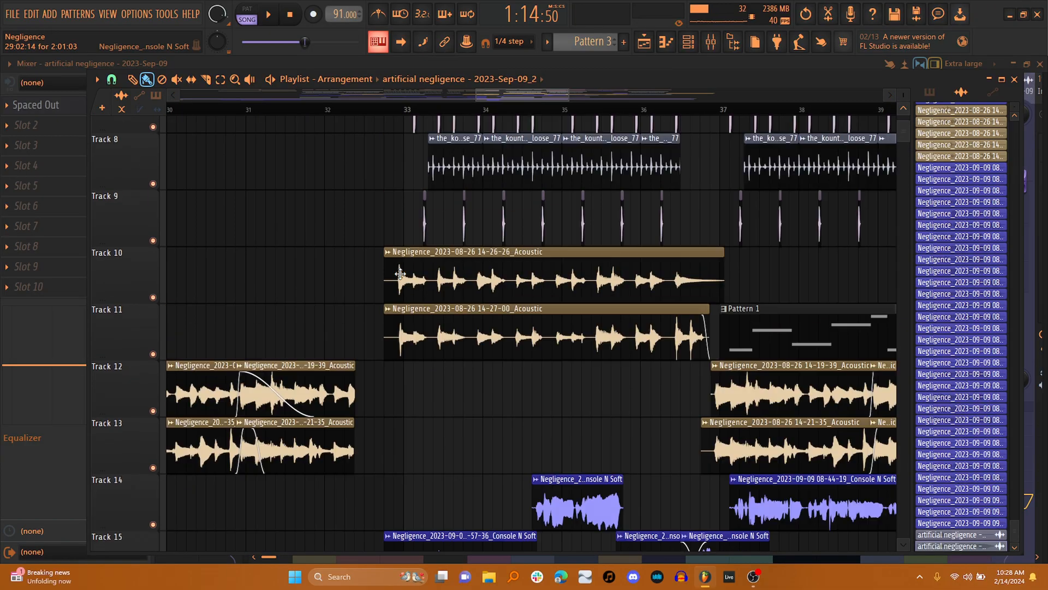
left_click(384, 106)
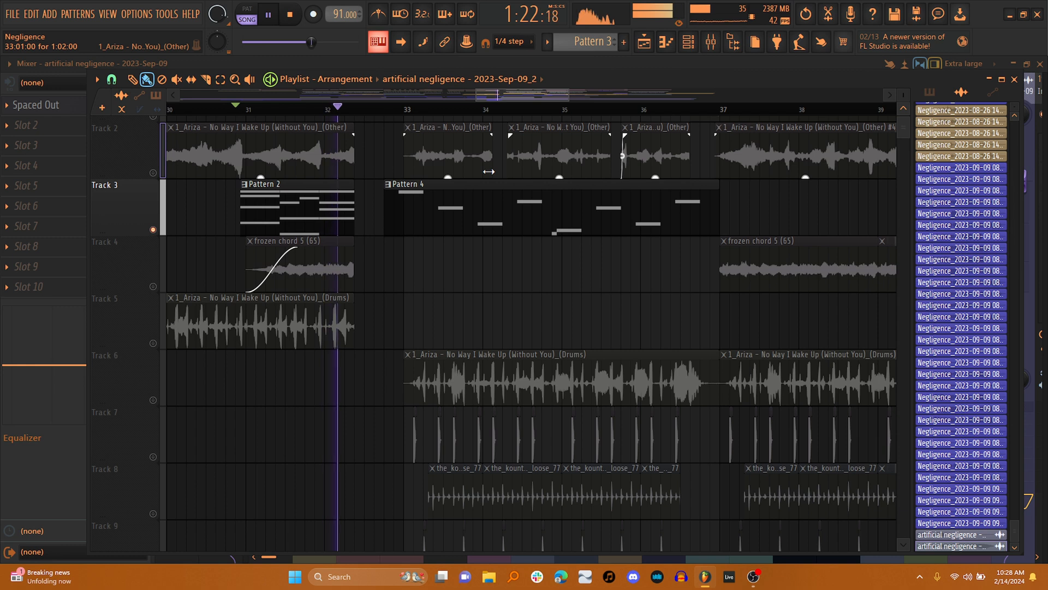
key("space")
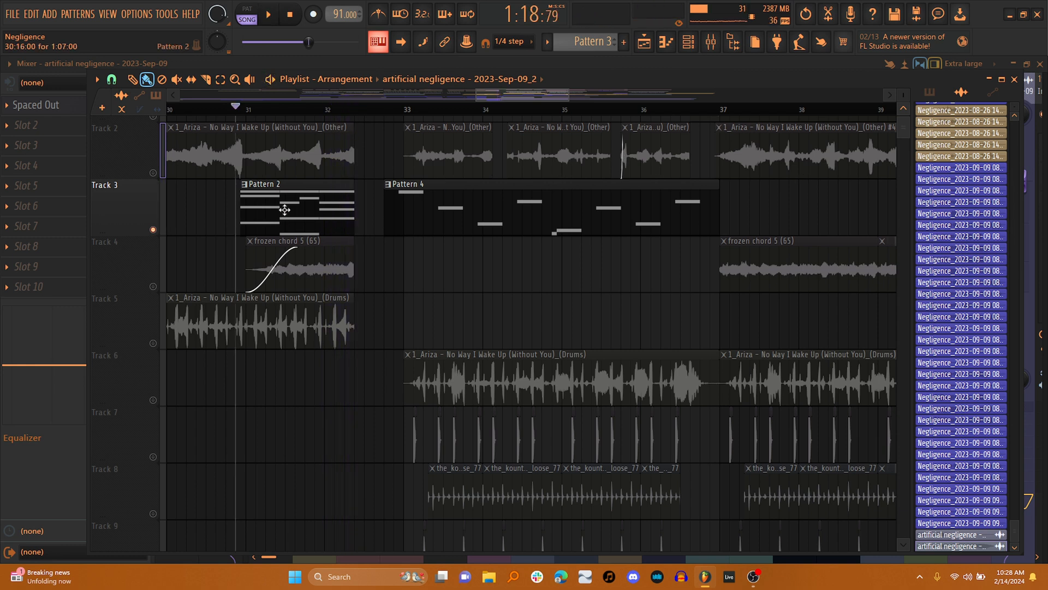
Step: Open the Morphine synth used by Pattern 2 and play the pattern with the instrument in view
double_click(285, 210)
left_click(689, 44)
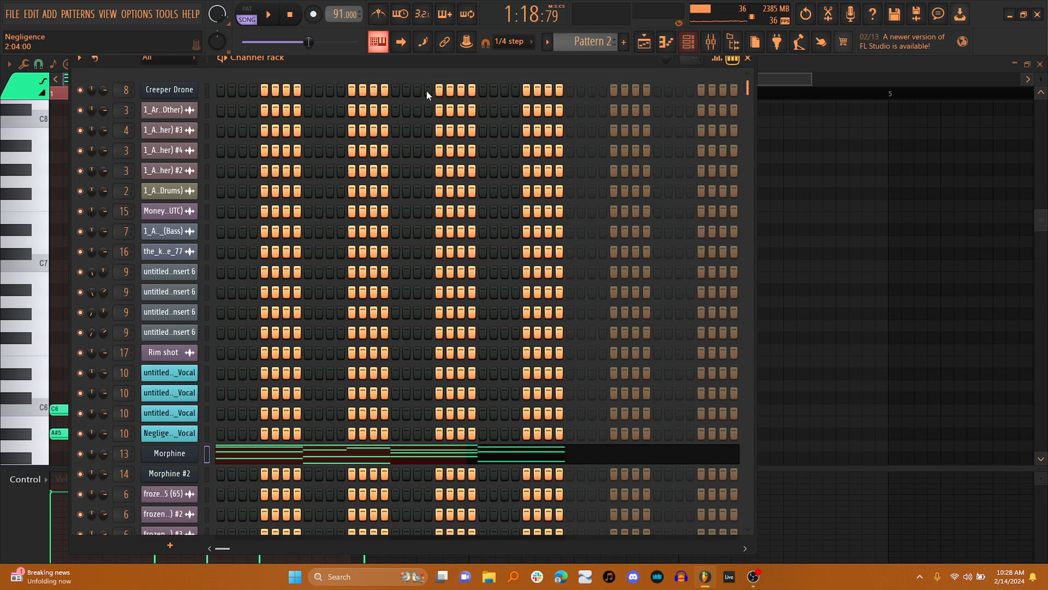
left_click(169, 455)
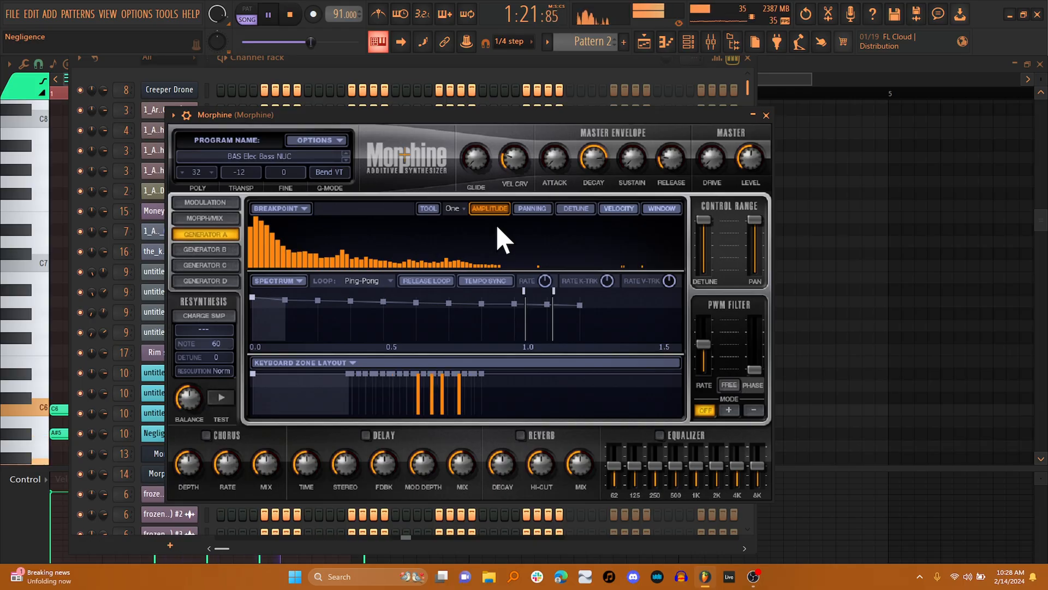
key("space")
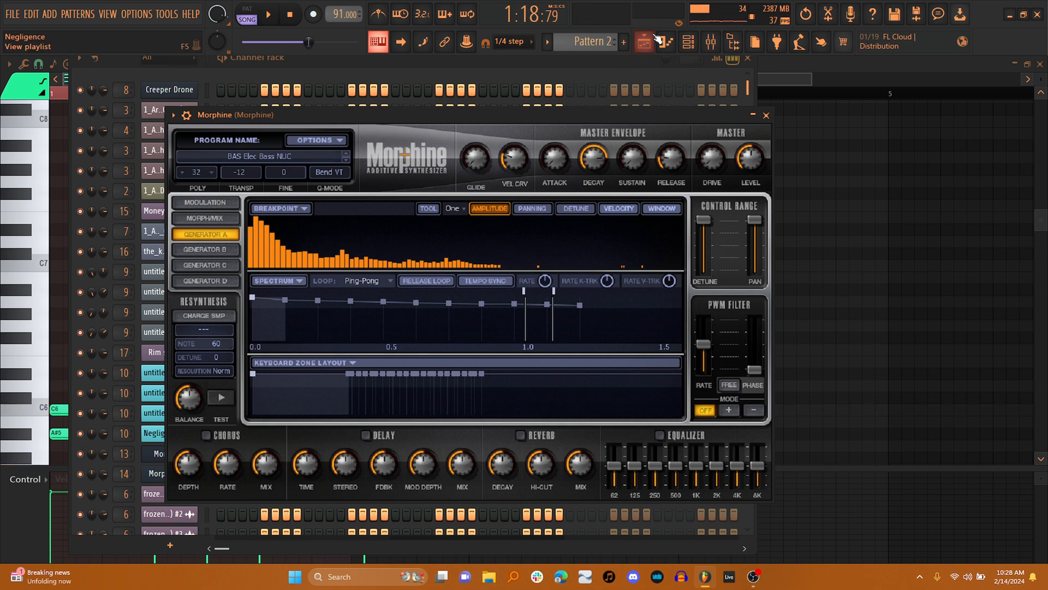
Step: Return to the playlist, audition Track 4's frozen chord with and without Track 3, and reactivate all tracks
left_click(644, 44)
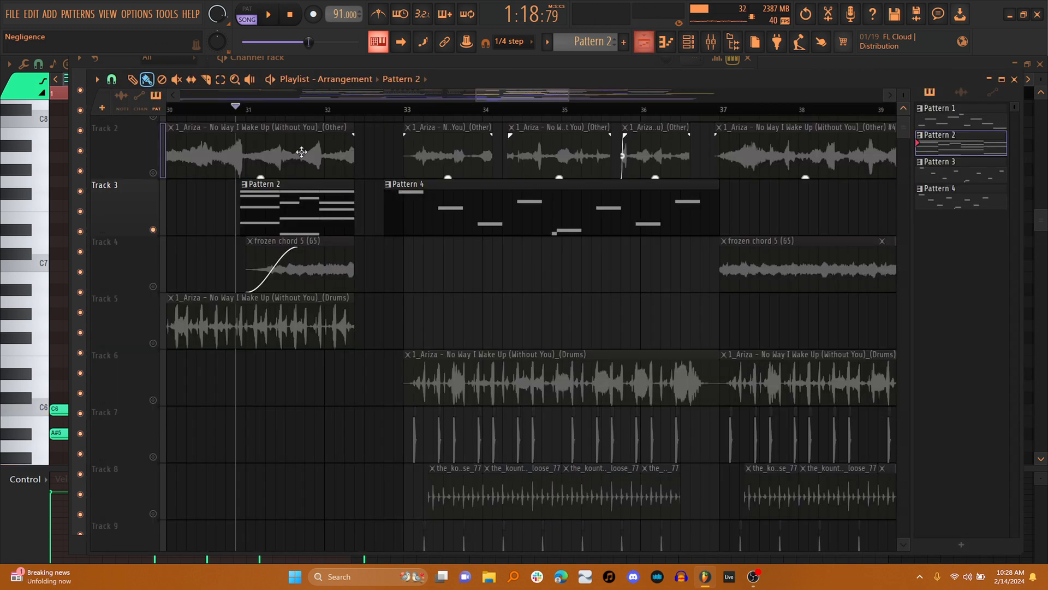
left_click(155, 286)
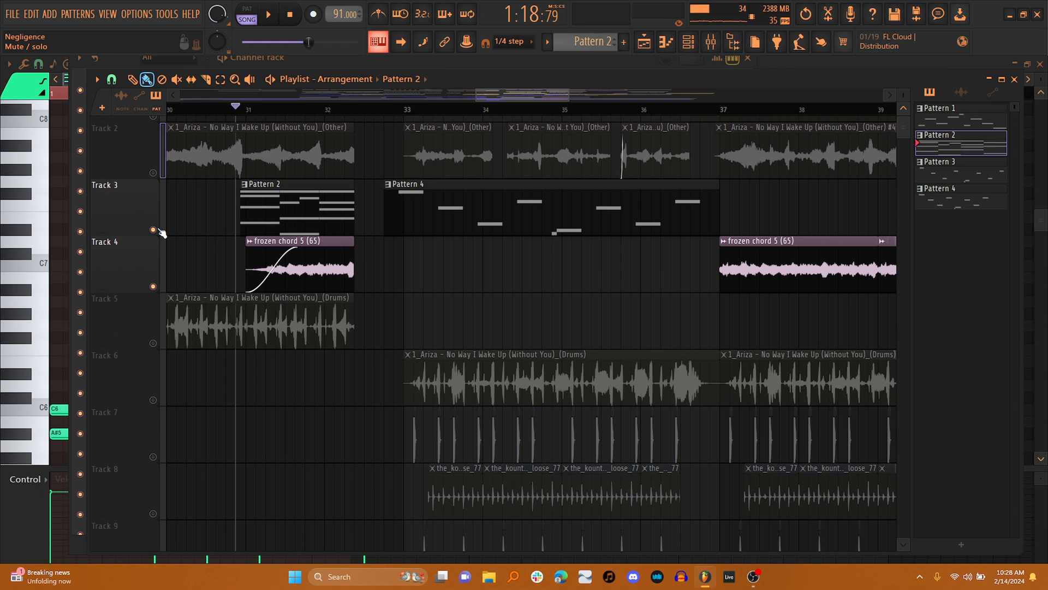
key("space")
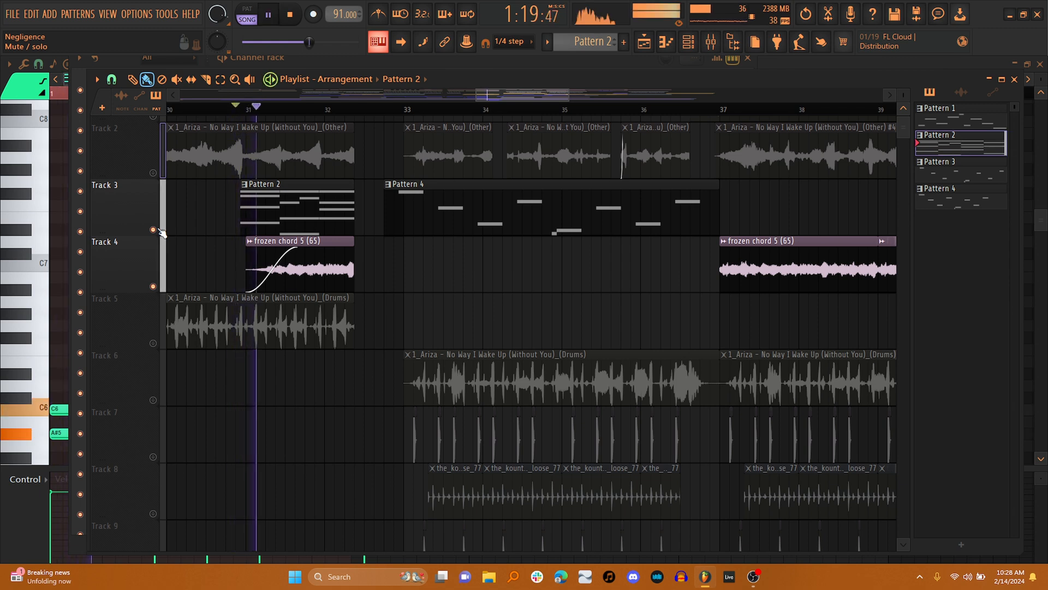
left_click(155, 230)
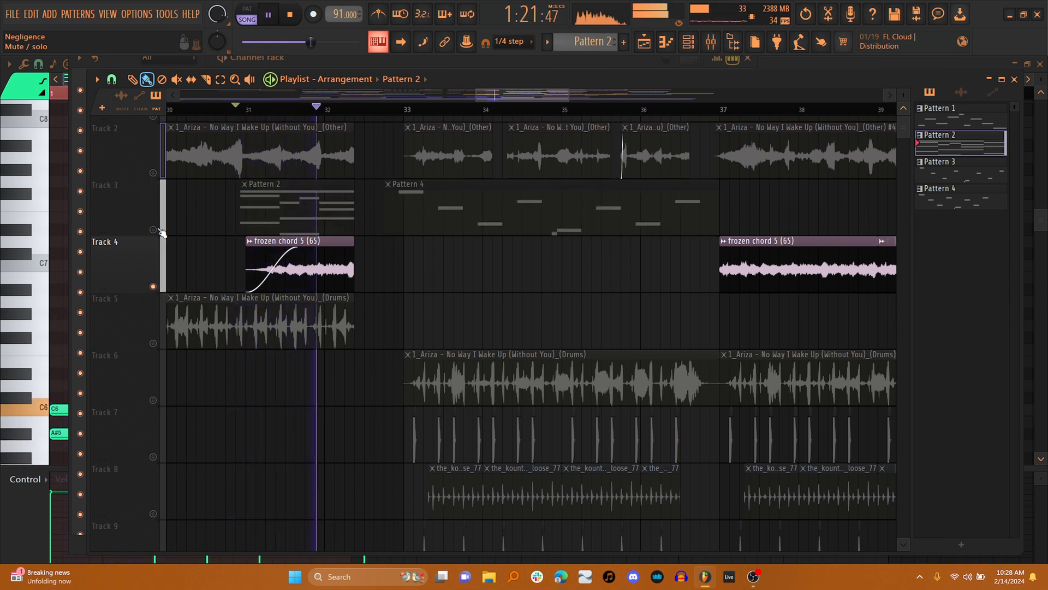
key("space")
right_click(157, 230)
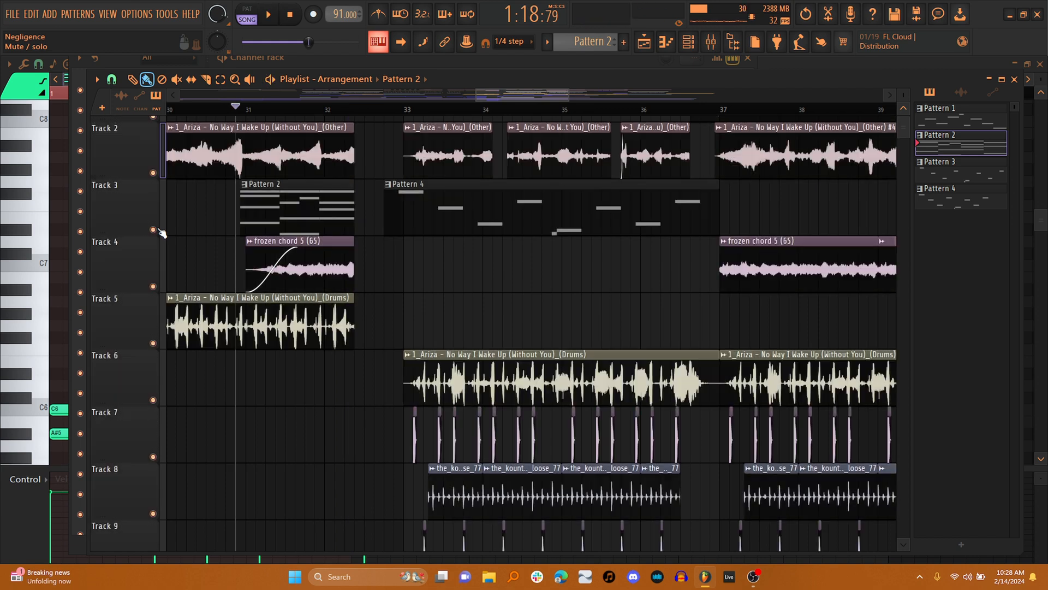
Step: Play the full arrangement from just before bar 33 past bar 39 and look over its drum, acoustic and vocal tracks
scroll(375, 231, "right", 2)
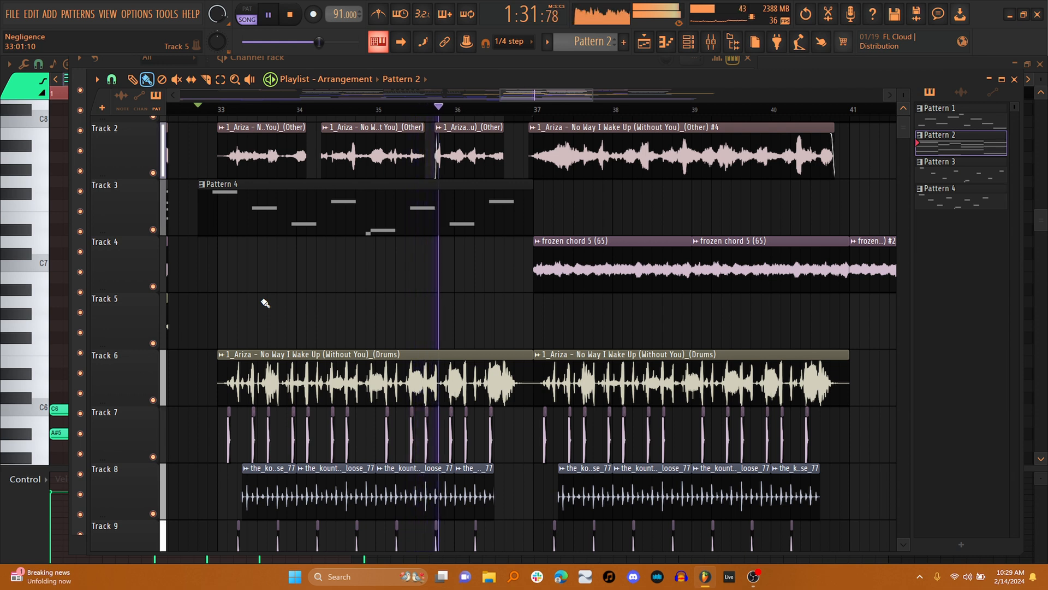
scroll(266, 303, "down", 5)
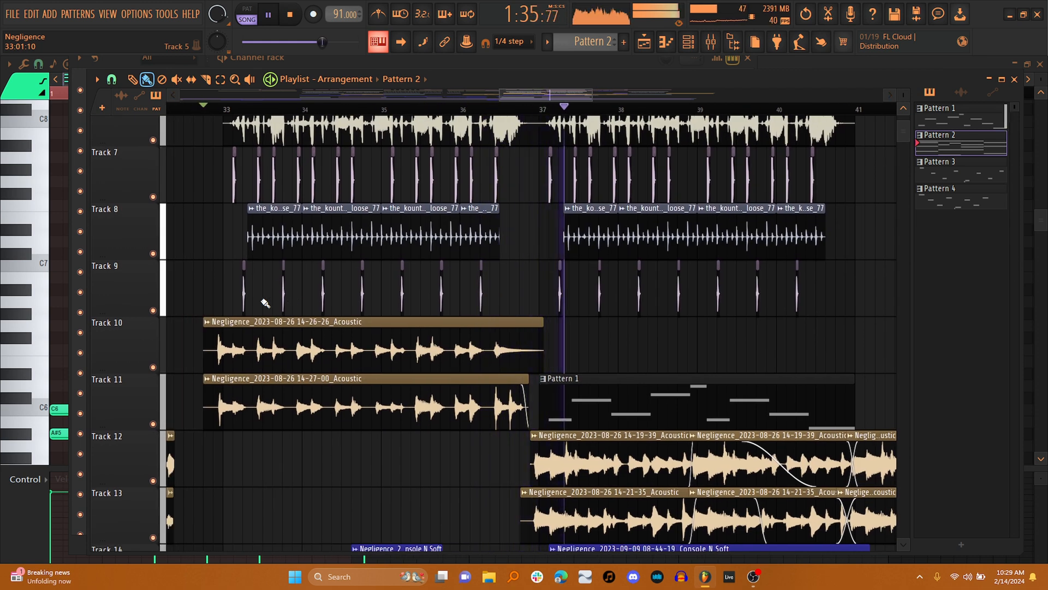
scroll(265, 303, "down", 4)
scroll(265, 303, "up", 5)
scroll(256, 298, "down", 2)
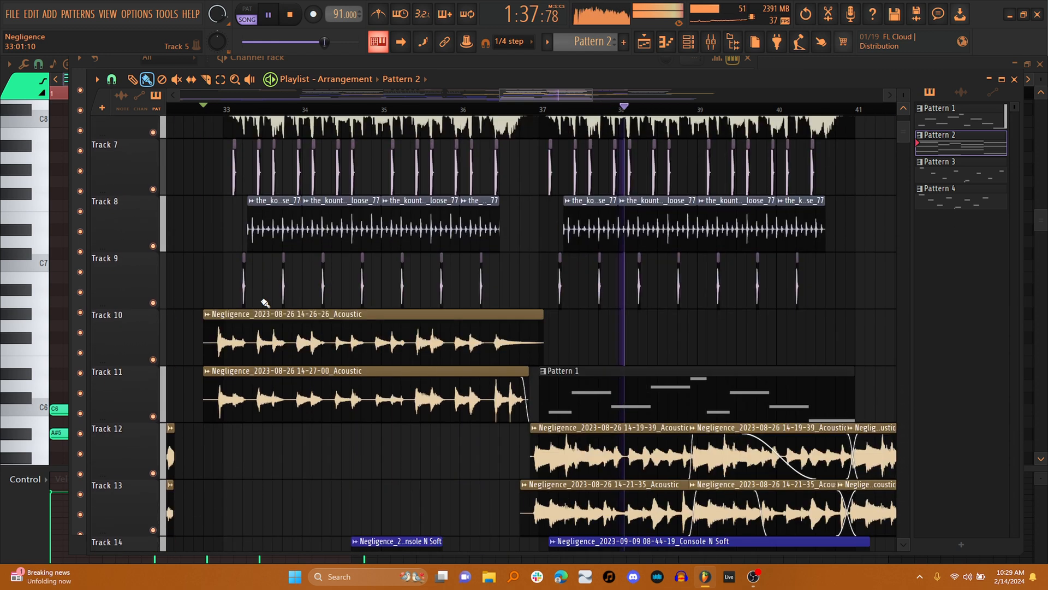
key("space")
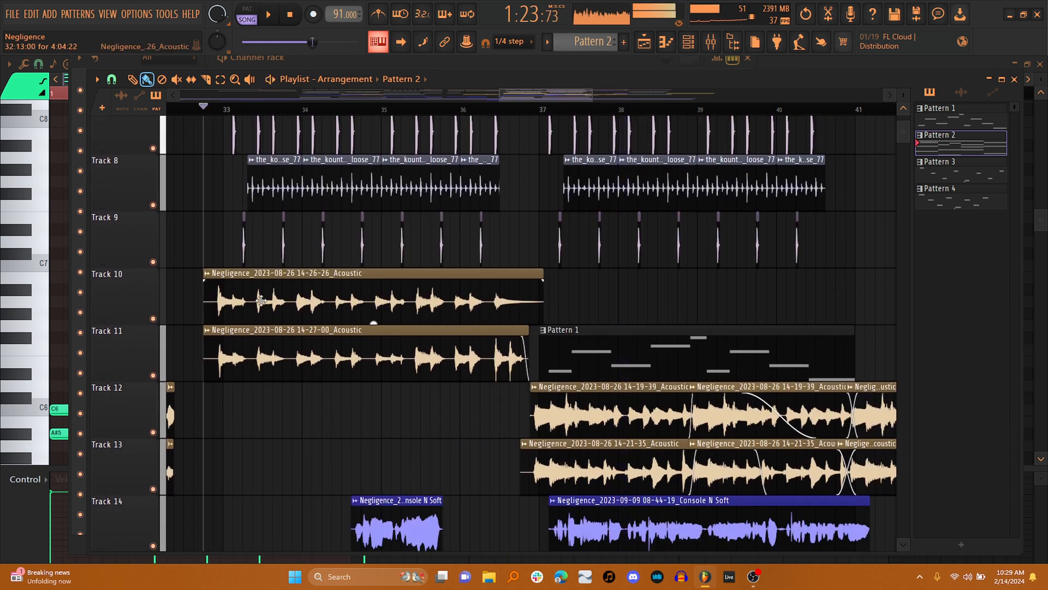
left_click(716, 41)
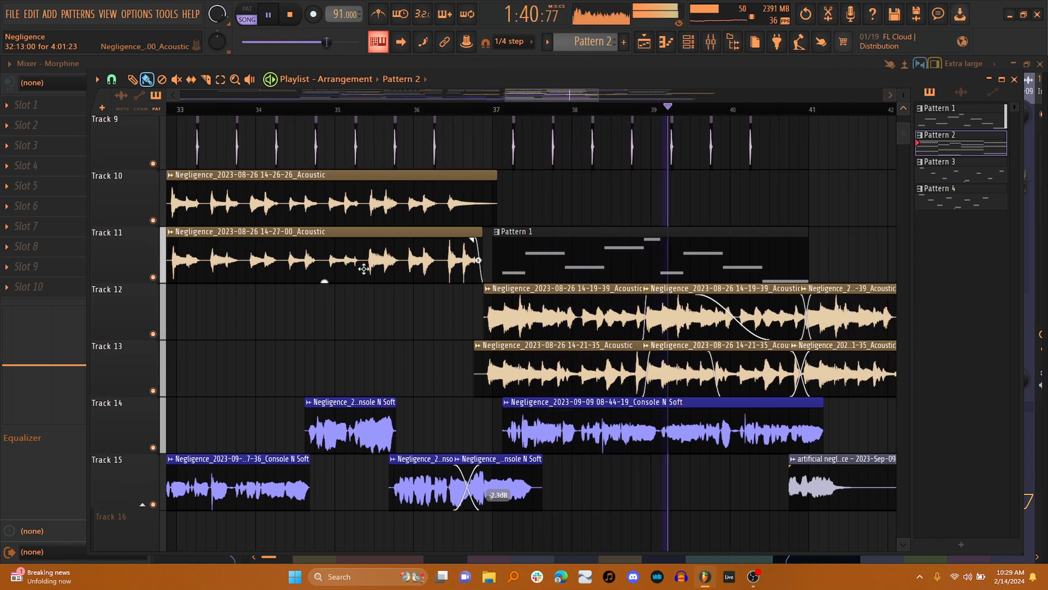
key("space")
Step: Solo Track 4 and audition its frozen chord clips from bar 37
scroll(363, 268, "up", 8)
scroll(363, 268, "right", 3)
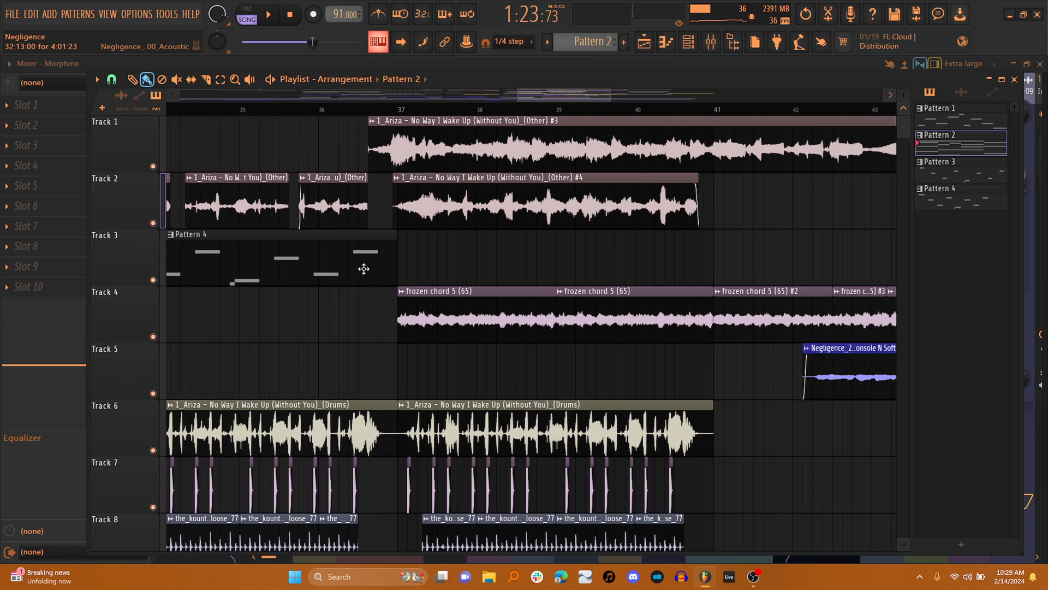
right_click(154, 336)
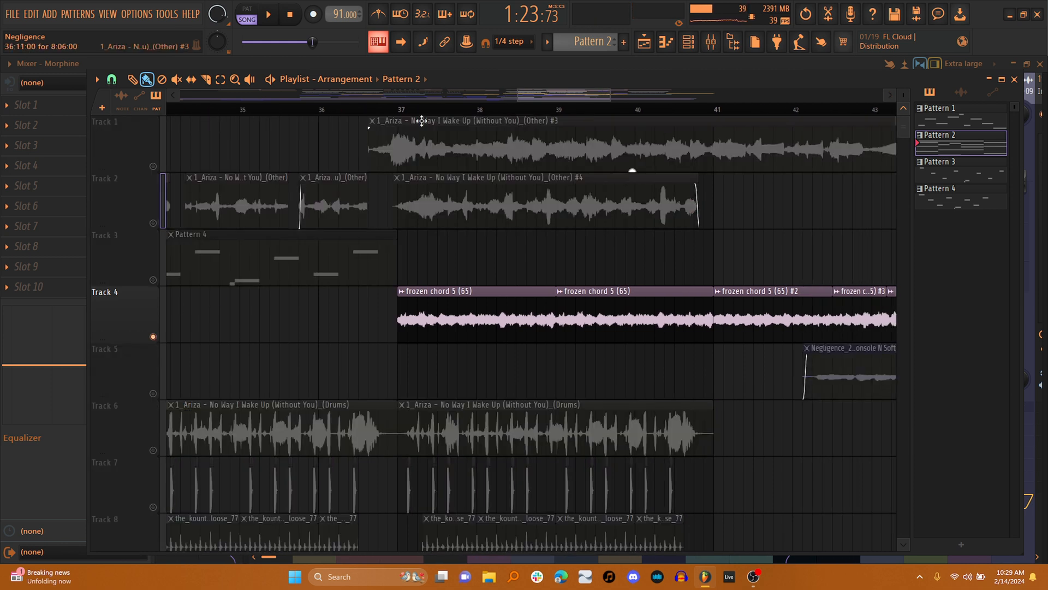
key("space")
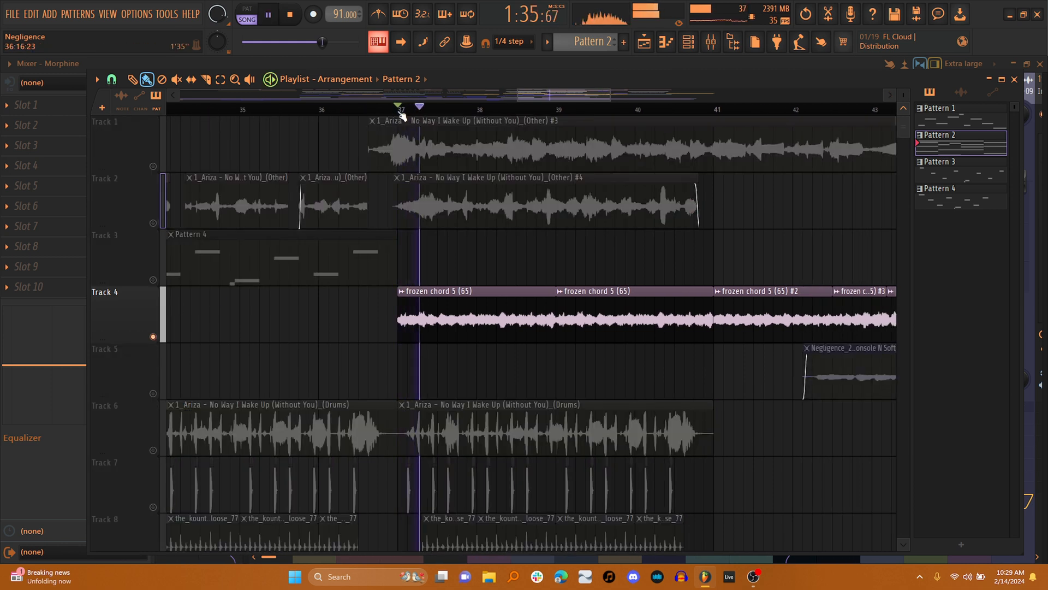
scroll(413, 261, "right", 2)
scroll(386, 262, "right", 1)
left_click(133, 80)
key("space")
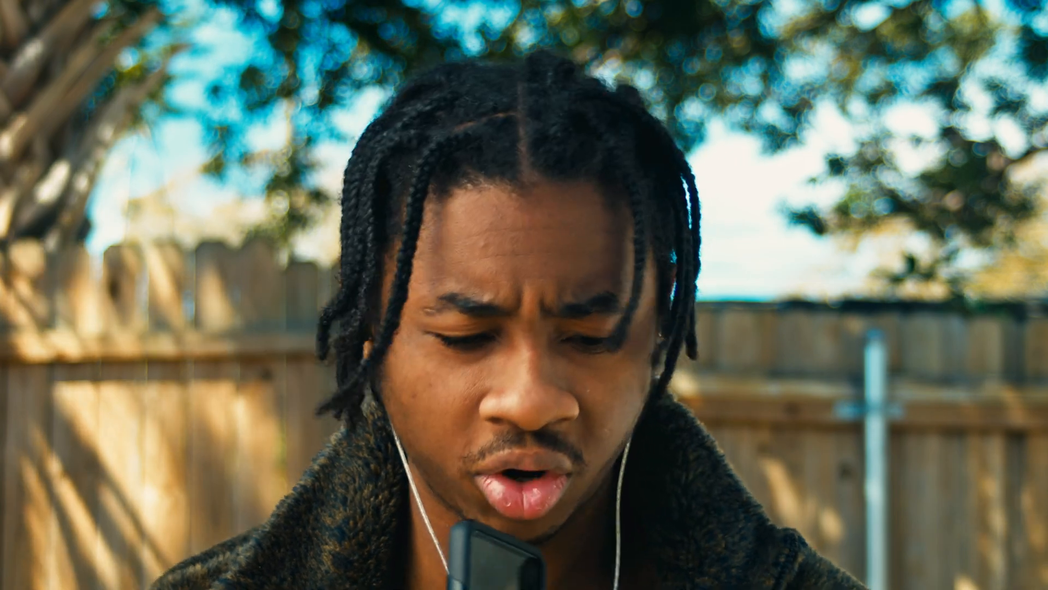
Step: Activate Tracks 1 and 2, mute Track 4, and audition the two Other stem clips from bar 37
left_click(153, 223)
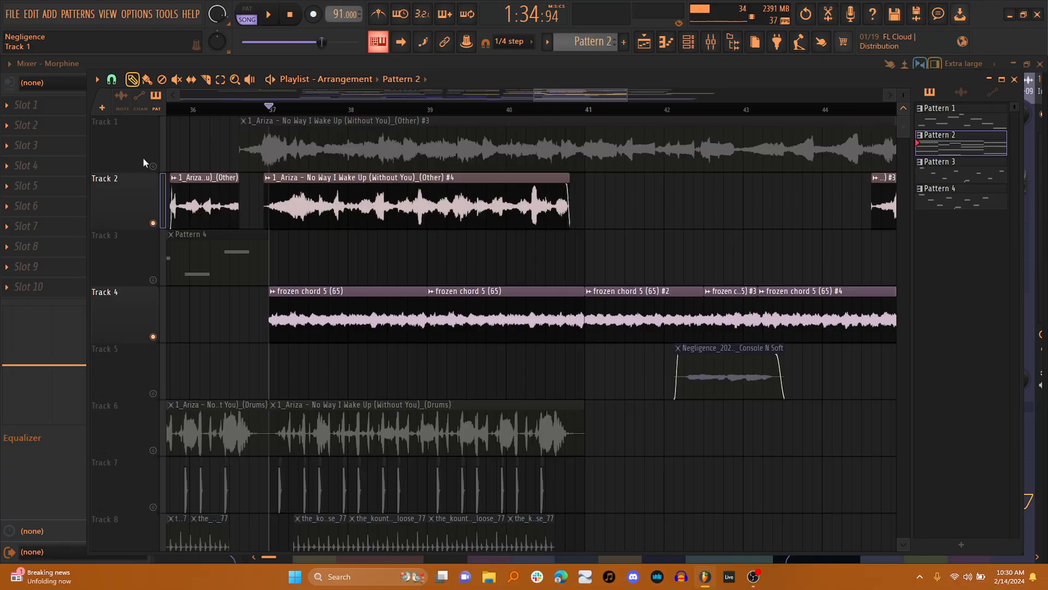
left_click(153, 166)
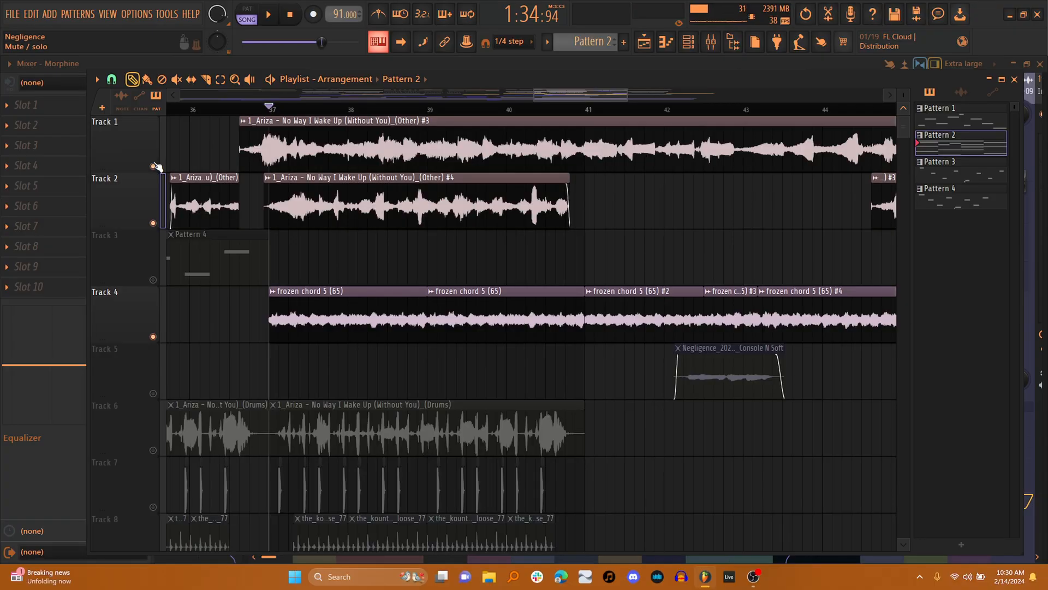
left_click(153, 337)
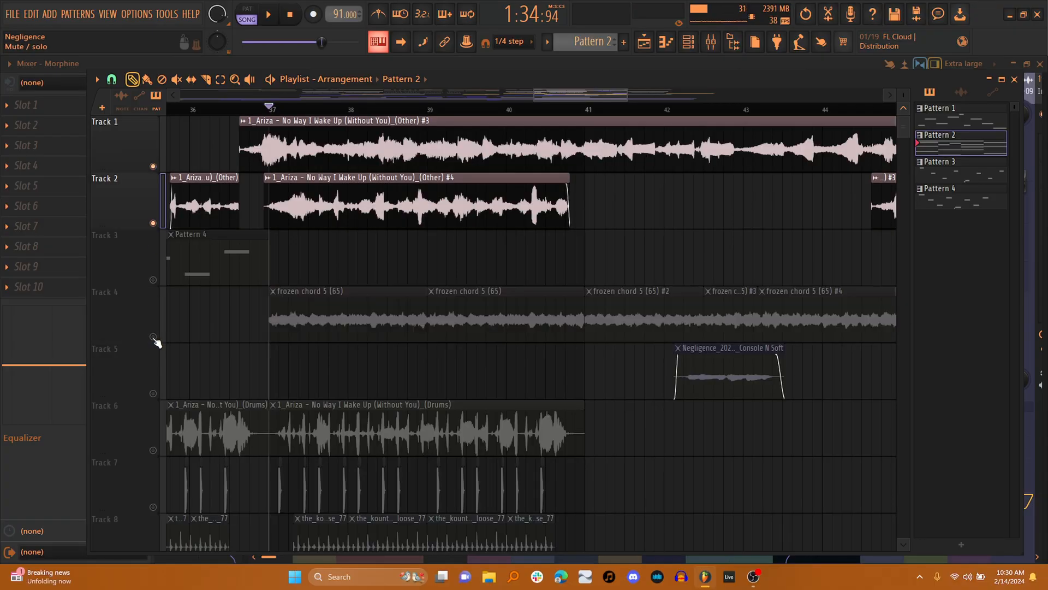
key("space")
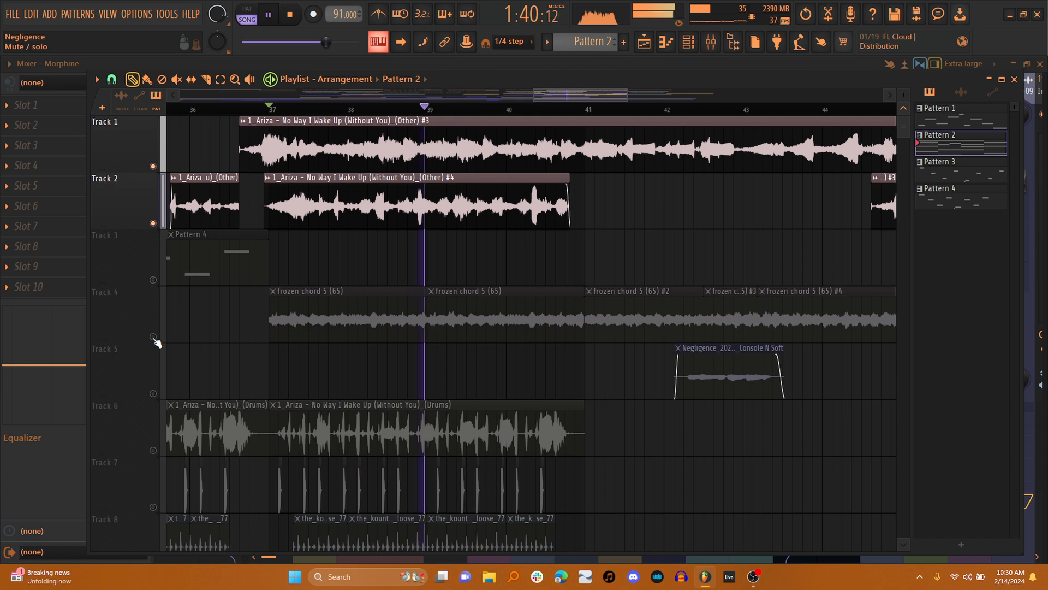
key("space")
Step: Reactivate all tracks, play the full arrangement from bar 37, and look through the tracks in that section
right_click(153, 223)
right_click(153, 223)
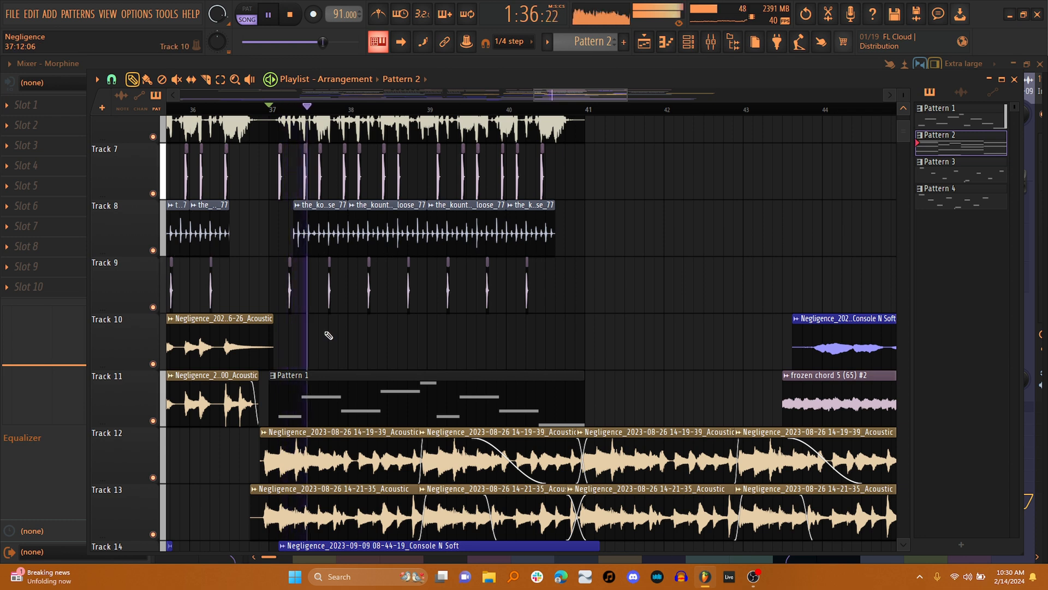
scroll(327, 335, "down", 5)
scroll(329, 334, "up", 9)
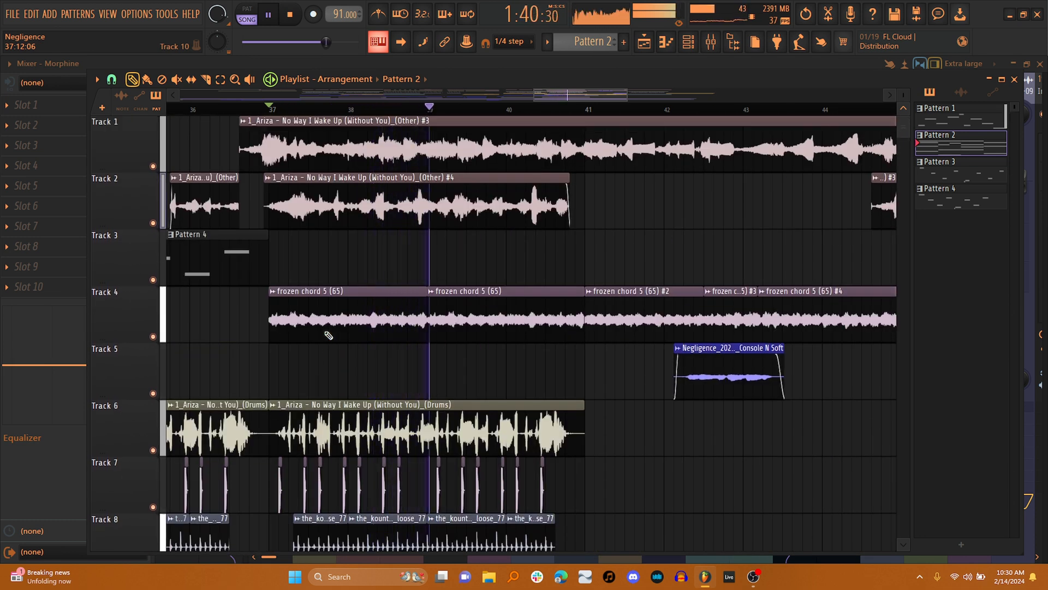
Step: Follow the full-arrangement playback from bar 38 to bar 43, examining the chord, acoustic, vocal and drum tracks
scroll(328, 335, "right", 5)
scroll(328, 334, "down", 7)
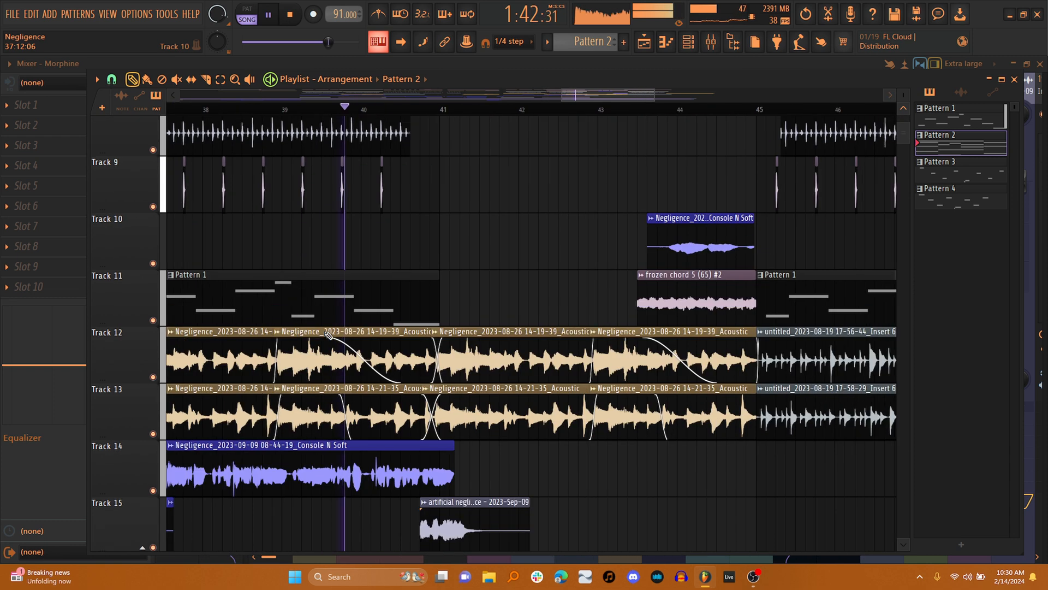
scroll(329, 335, "right", 6)
scroll(328, 335, "down", 2)
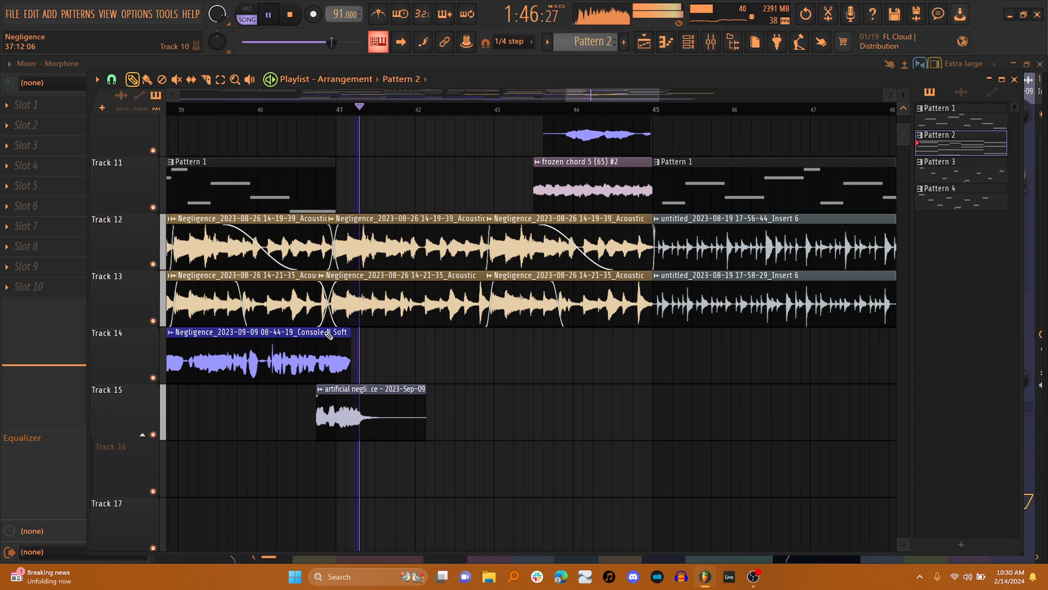
scroll(482, 398, "up", 6)
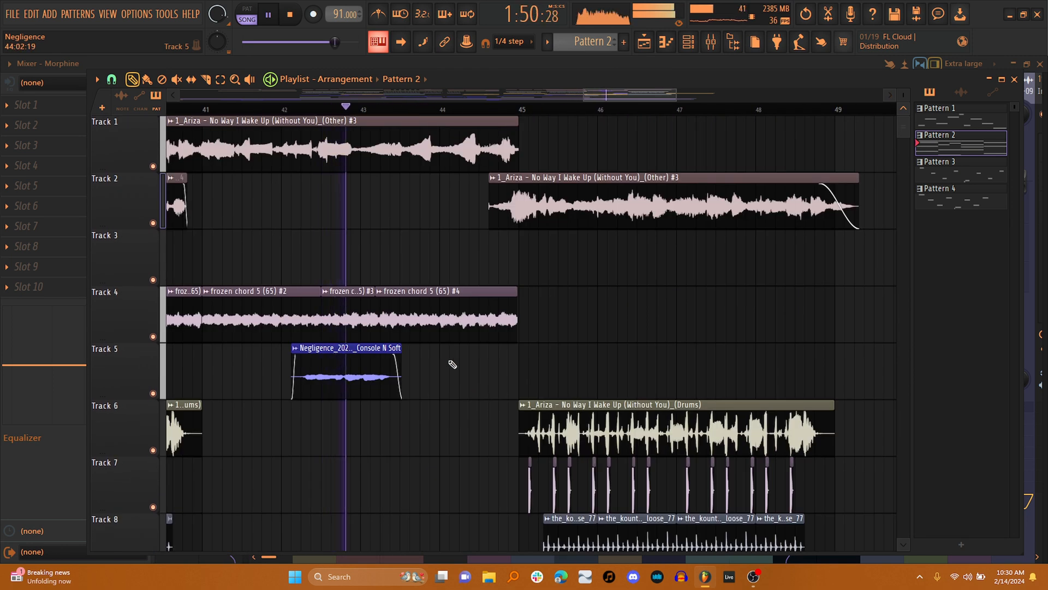
scroll(431, 404, "down", 5)
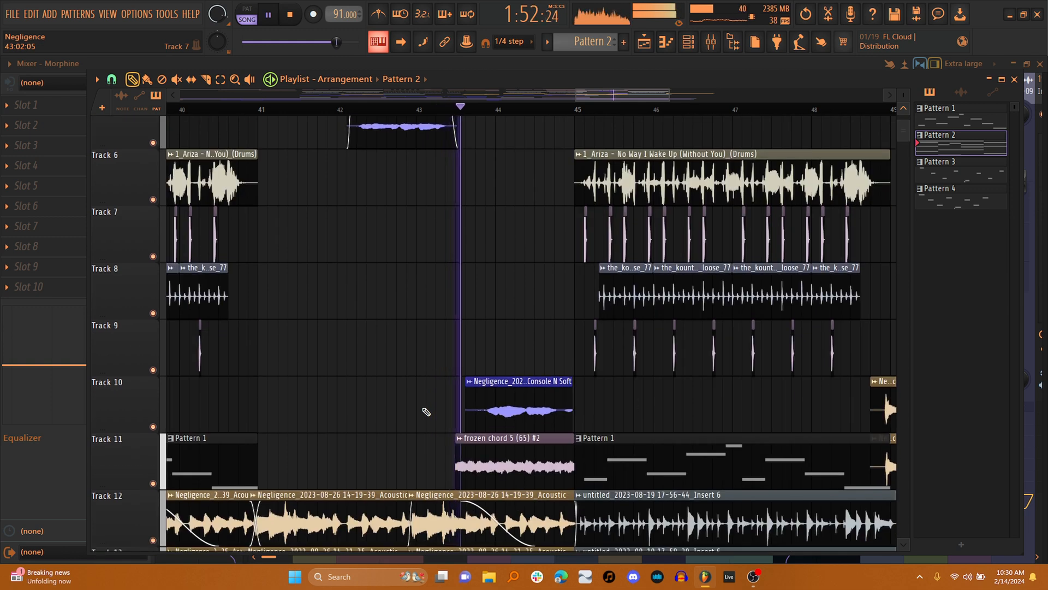
Step: Mute and reactivate Track 12 during playback near bar 44, and examine the drum, pattern and guitar tracks from bar 45
left_click(153, 540)
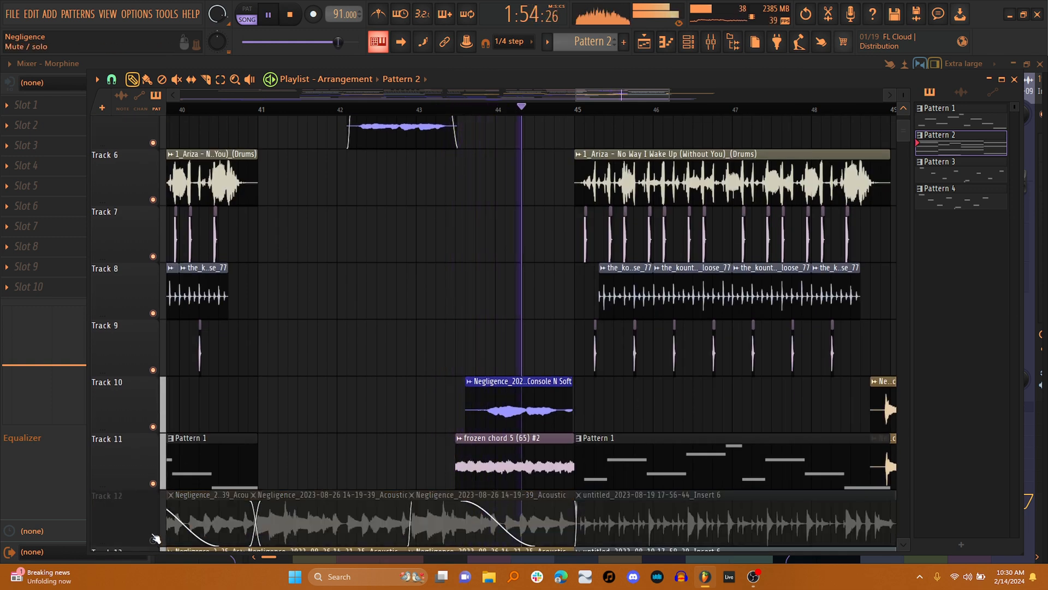
left_click(155, 538)
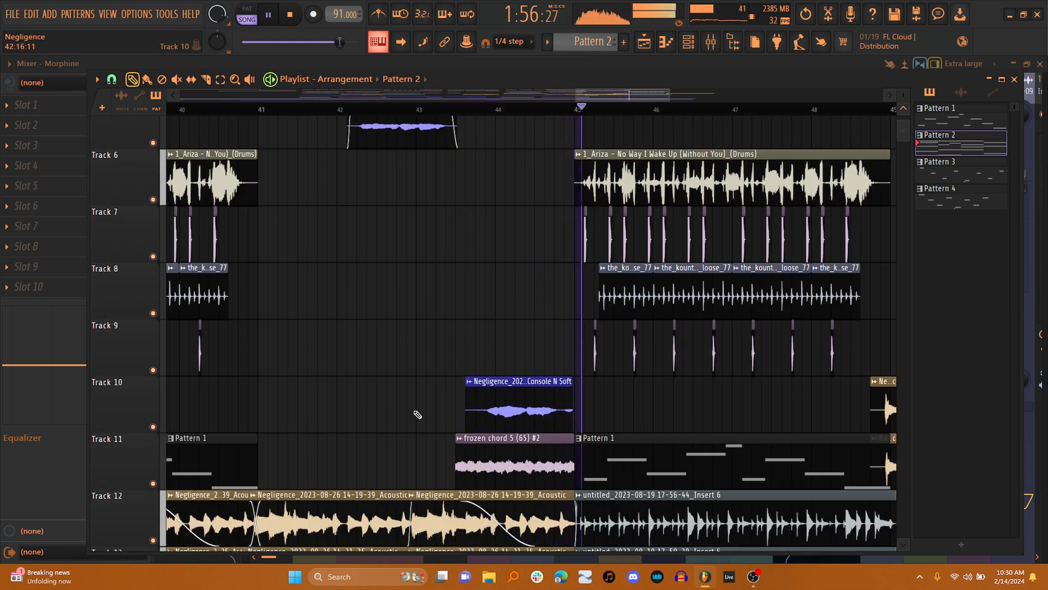
scroll(416, 415, "up", 2)
scroll(418, 415, "up", 1)
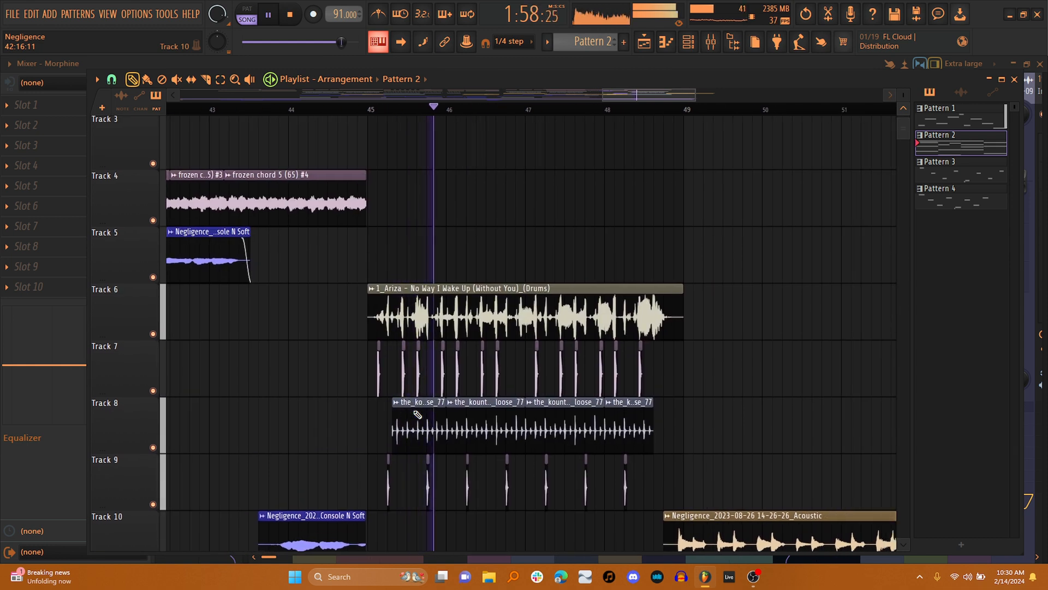
scroll(452, 389, "down", 7)
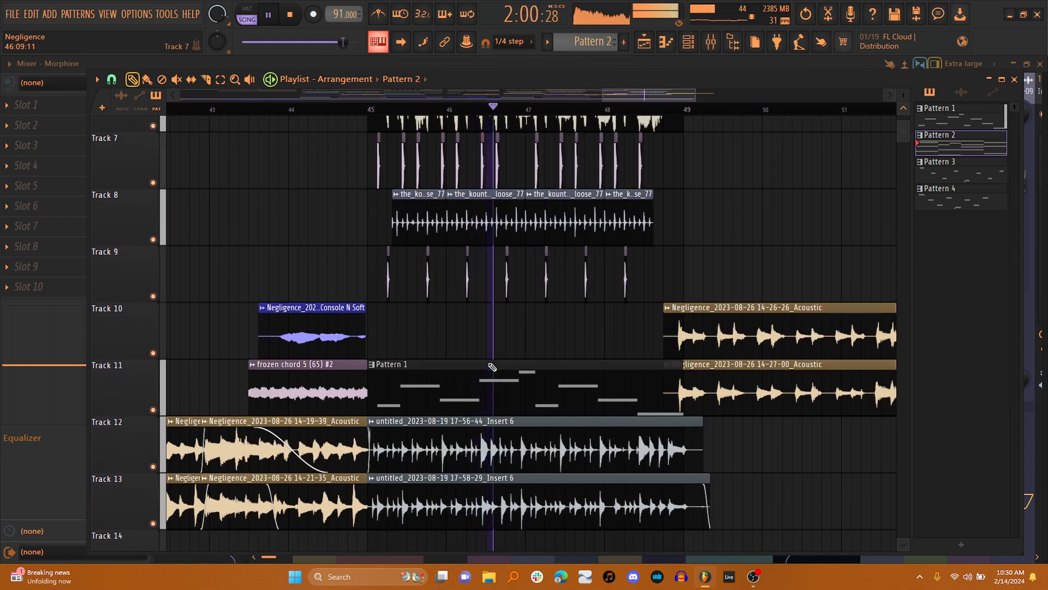
scroll(492, 367, "up", 1)
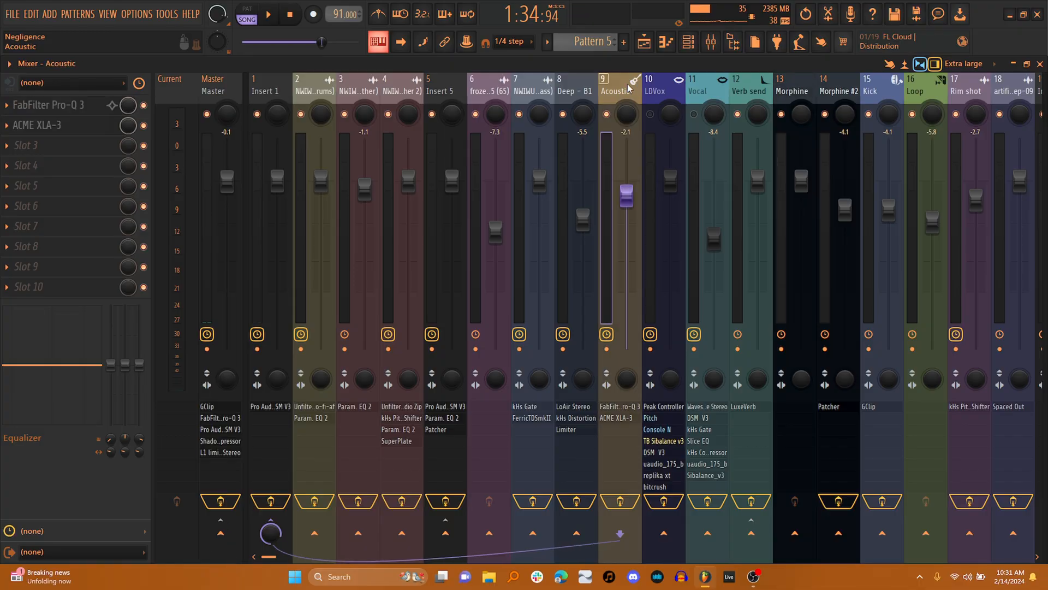
Step: Inspect the FabFilter Pro-Q 3 curve and the ACME XLA-3 settings on the Acoustic mixer track
left_click(101, 109)
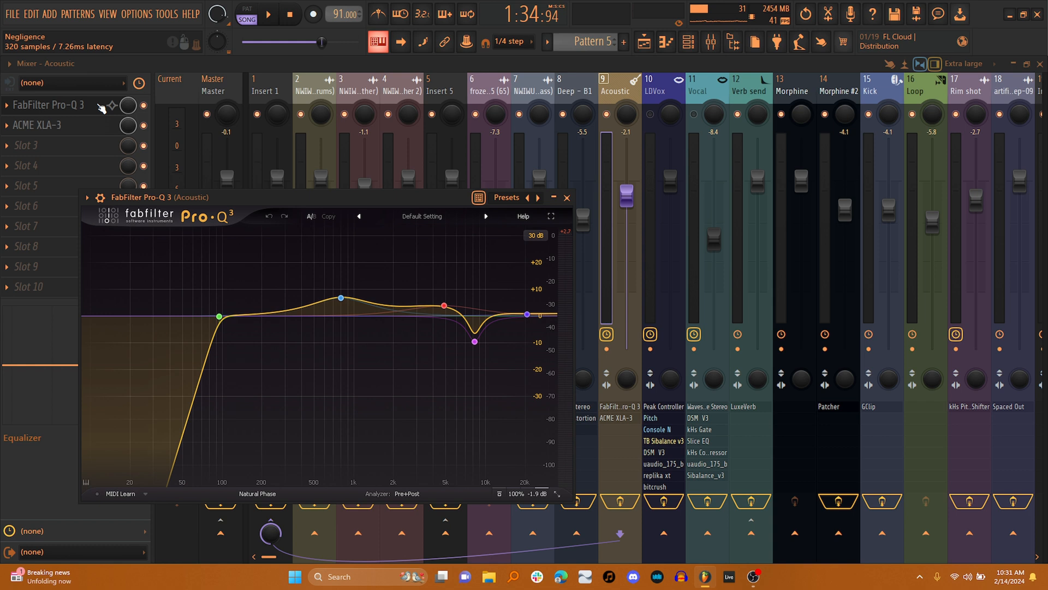
left_click(101, 109)
left_click(94, 126)
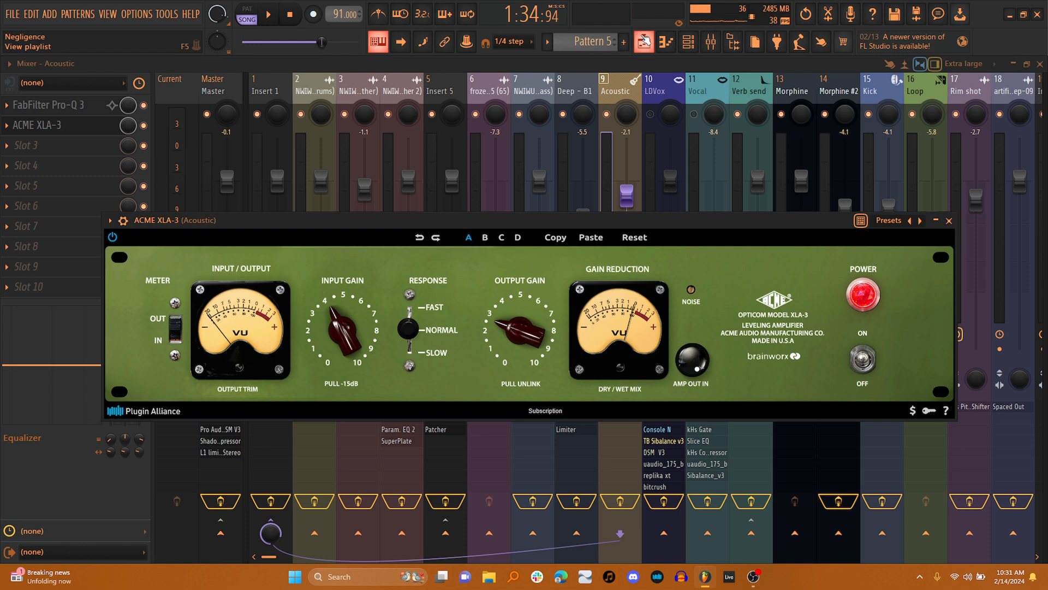
Step: Isolate Tracks 10 and 11 in the playlist and audition their acoustic clips from bar 33
left_click(645, 41)
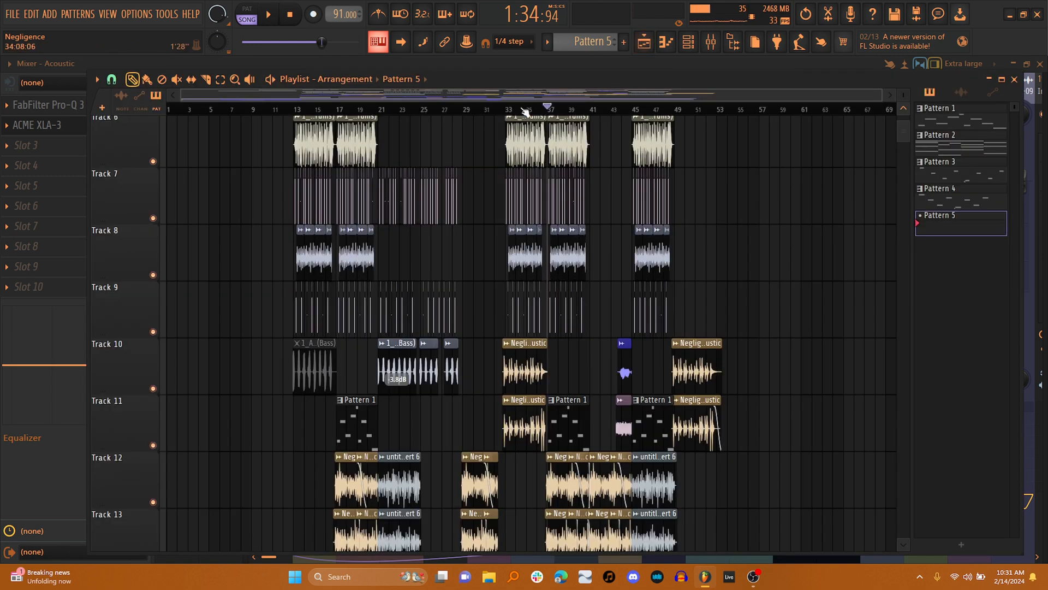
scroll(525, 113, "up", 3)
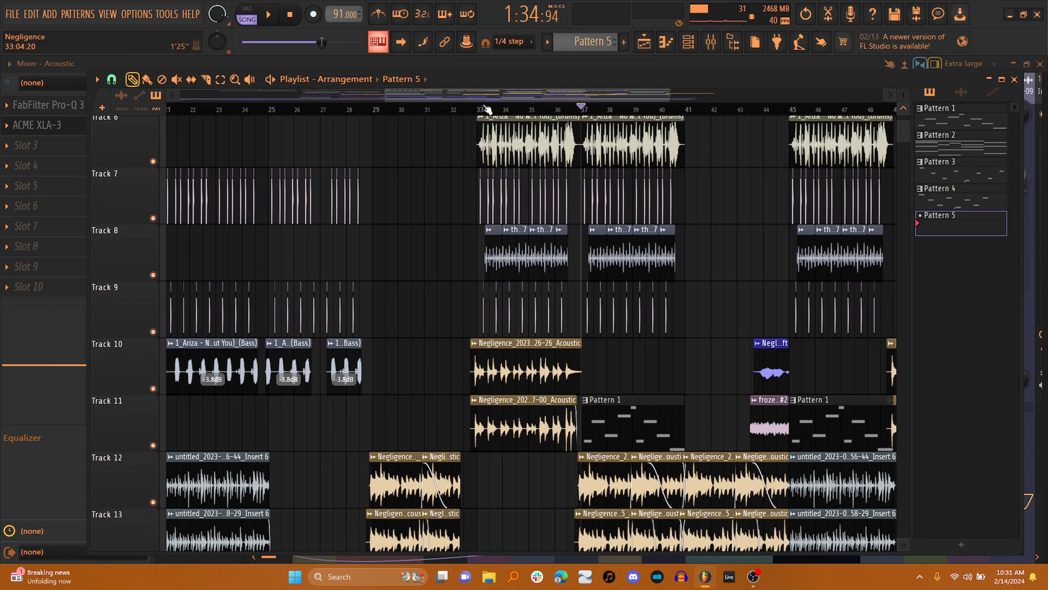
left_click(153, 389, "ctrl")
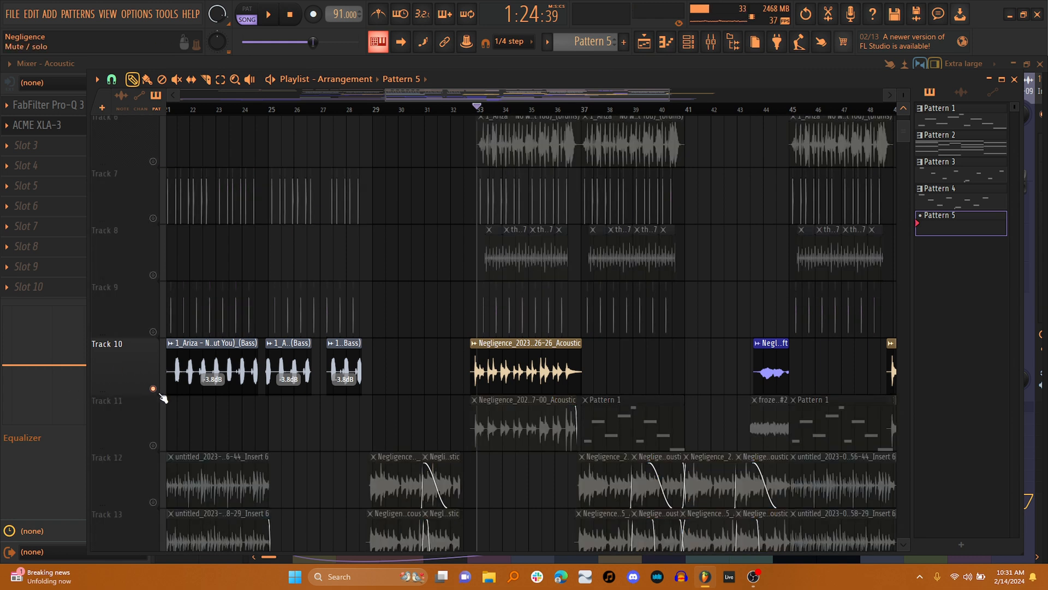
left_click(153, 445)
key("space")
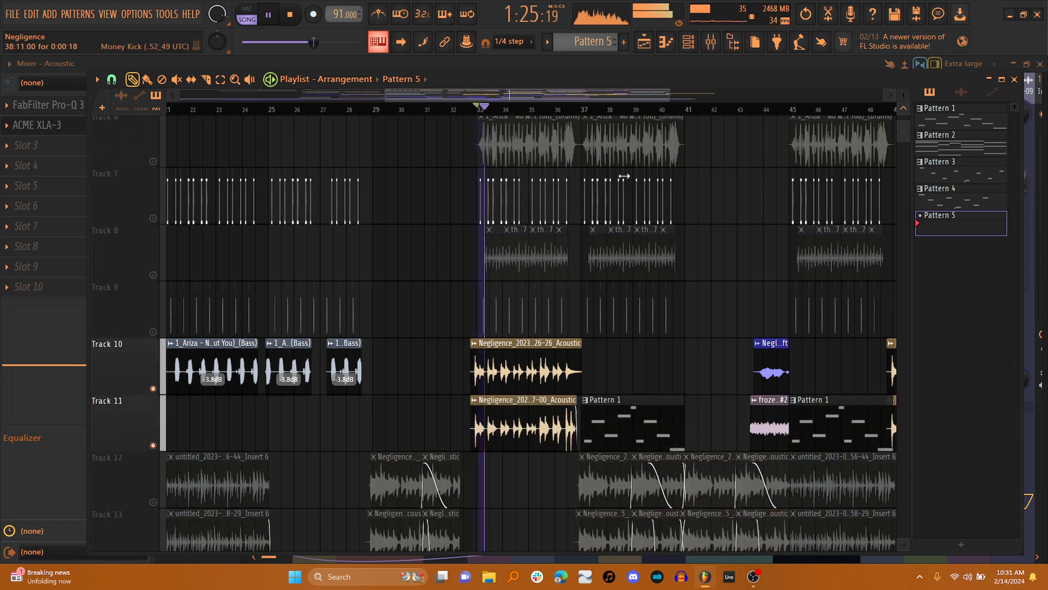
Step: Watch the ACME XLA-3 on the Acoustic mixer track during playback and bypass it for comparison
left_click(711, 44)
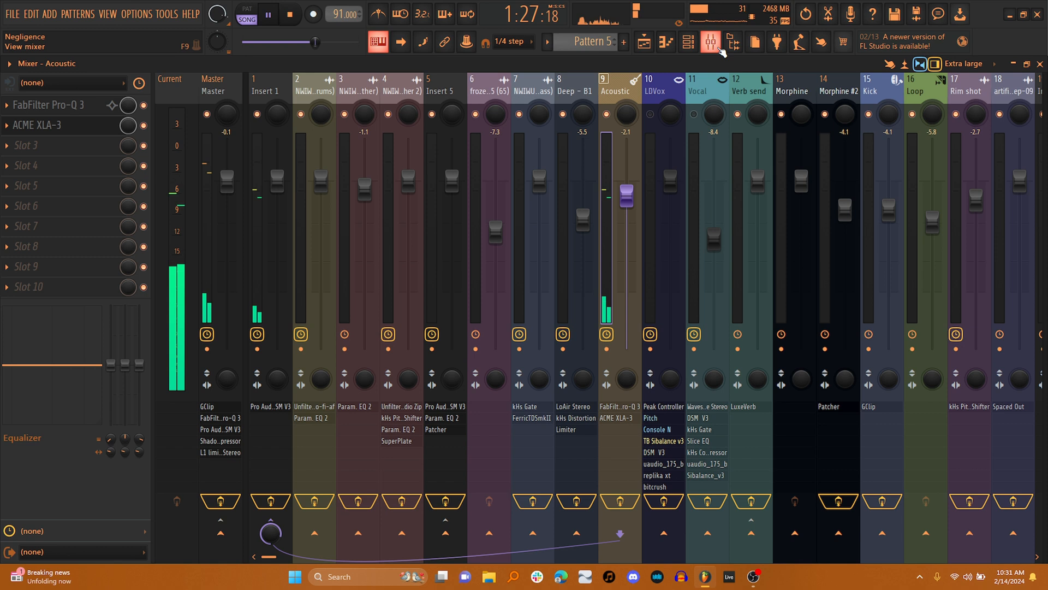
left_click(93, 126)
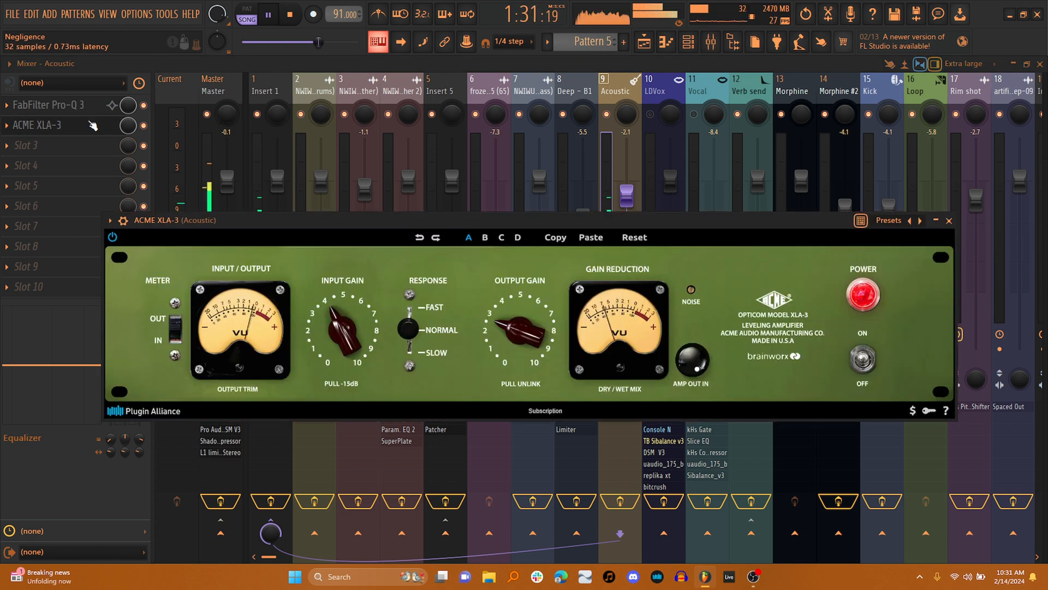
left_click(145, 126)
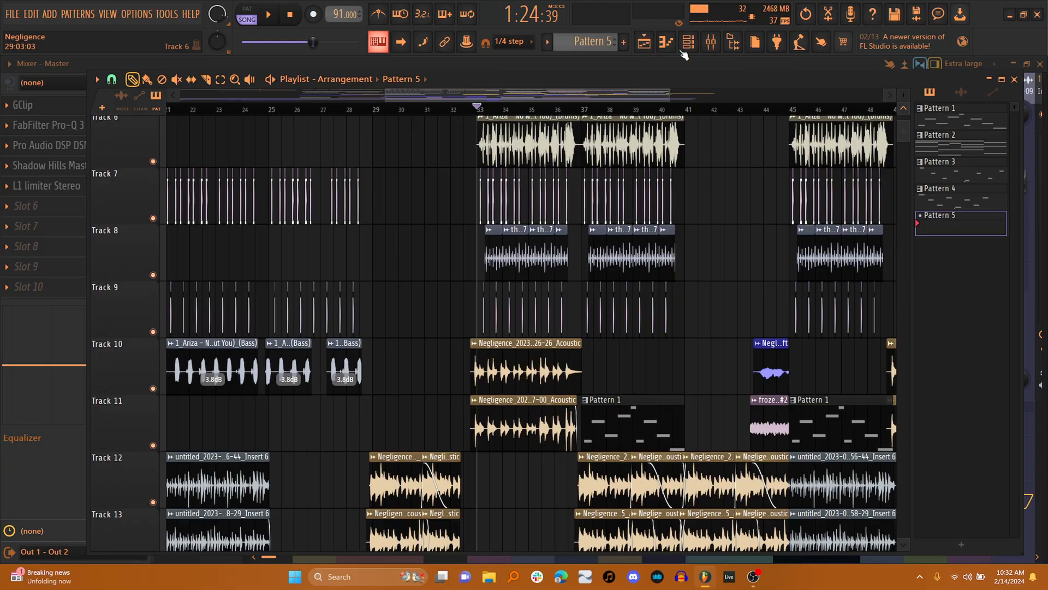
Step: Audition the full mix with all Master effects disabled, playing from bar 33 and again from bar 37 while watching the mixer levels
left_click(711, 42)
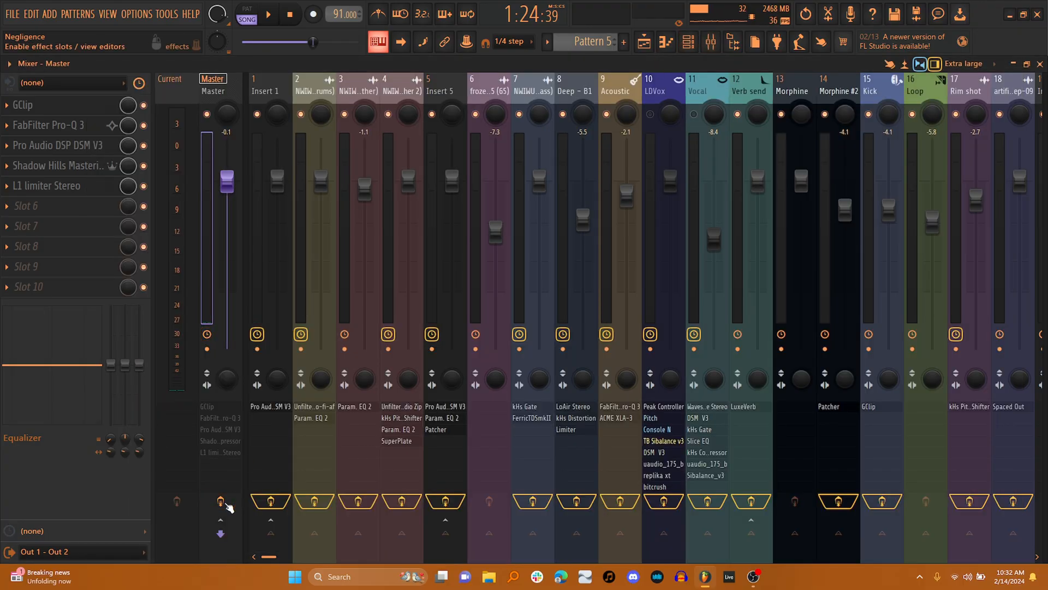
key("space")
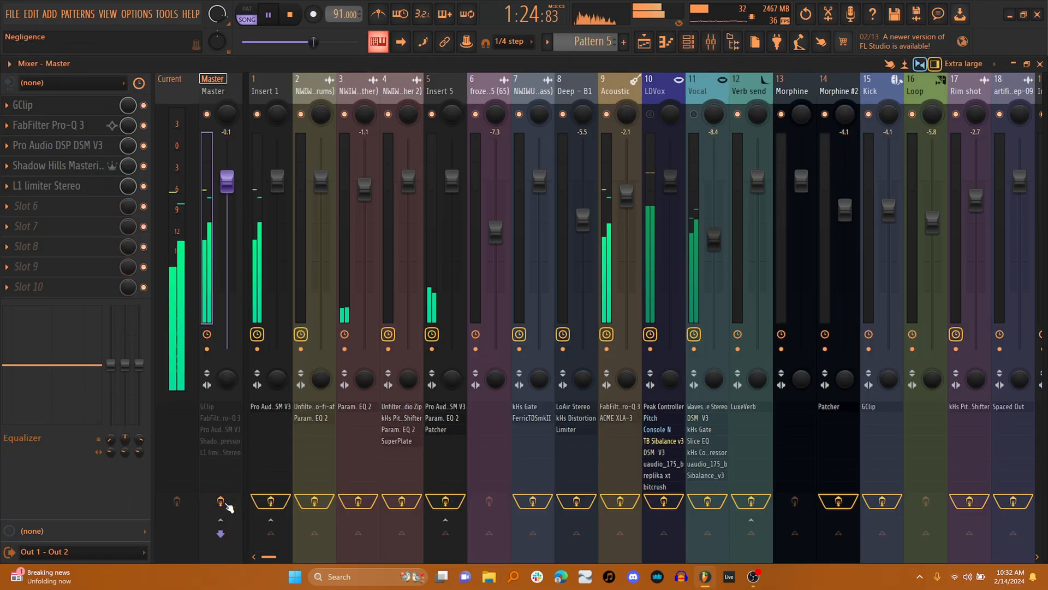
left_click(644, 42)
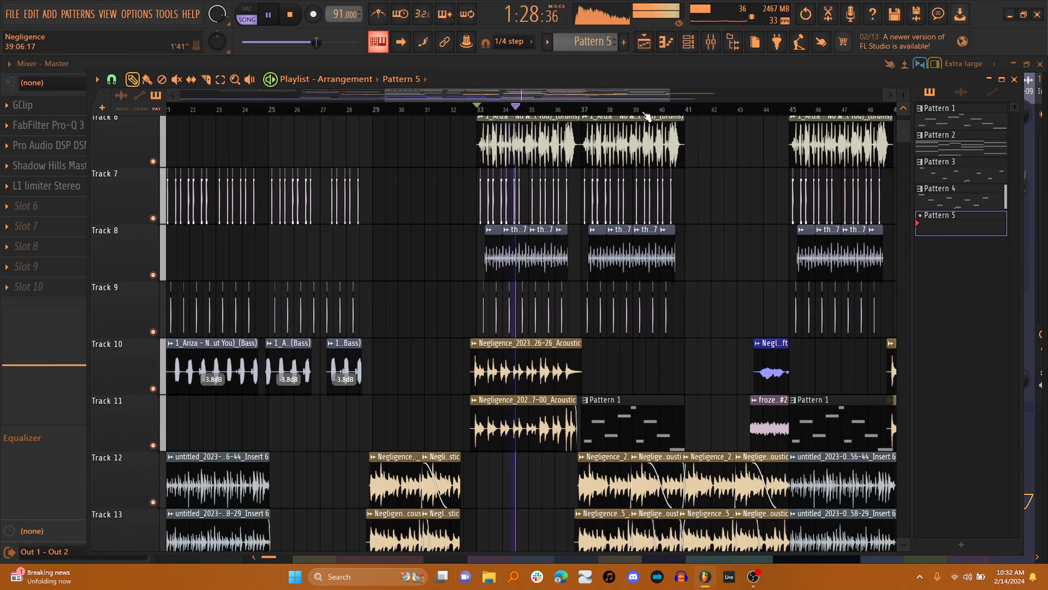
scroll(649, 94, "down", 4)
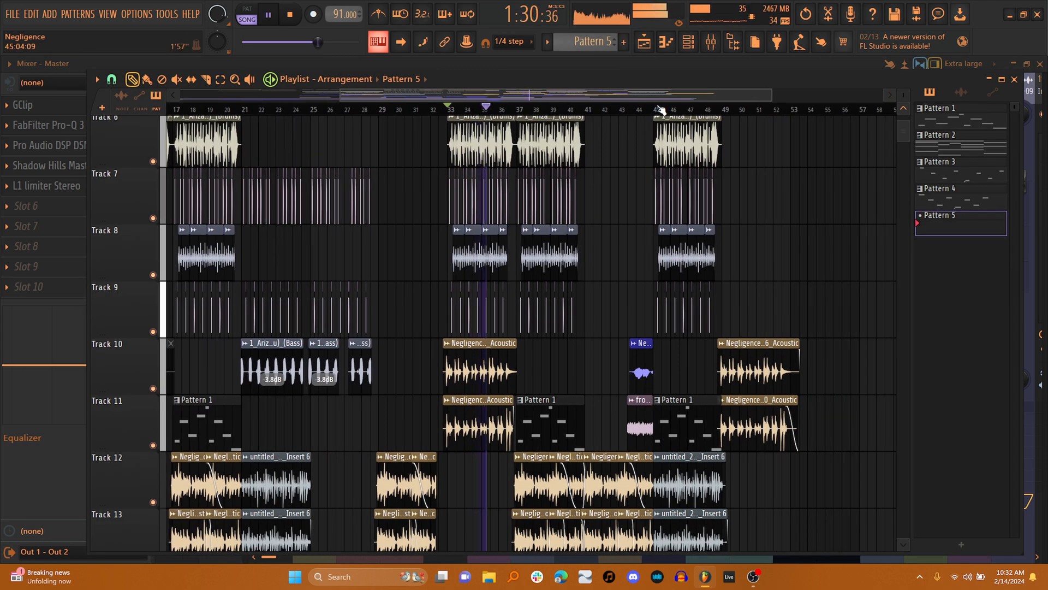
left_click(661, 112)
scroll(632, 183, "up", 3)
left_click(521, 108)
left_click(711, 42)
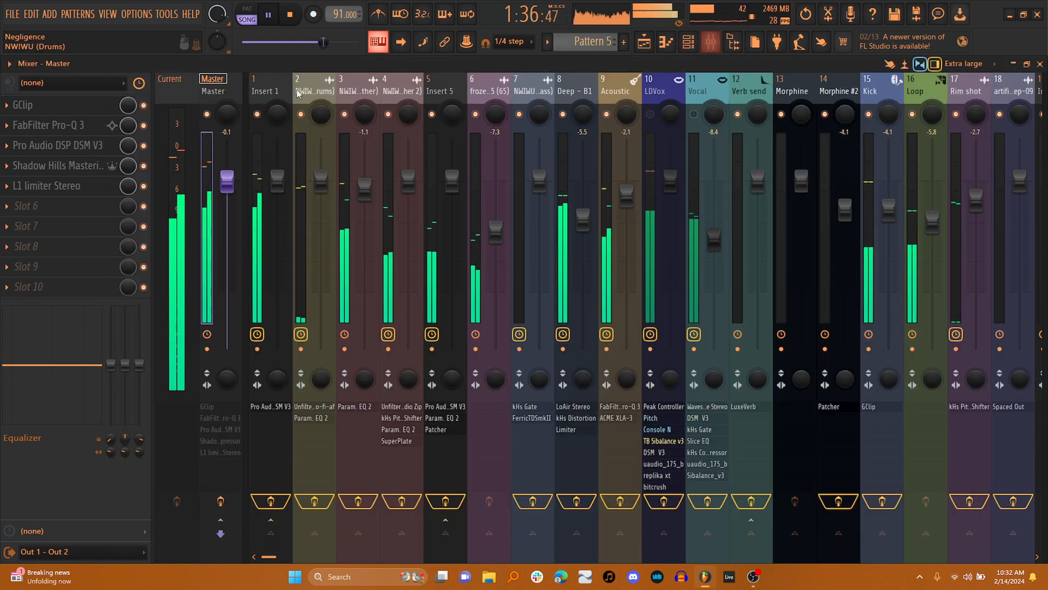
key("space")
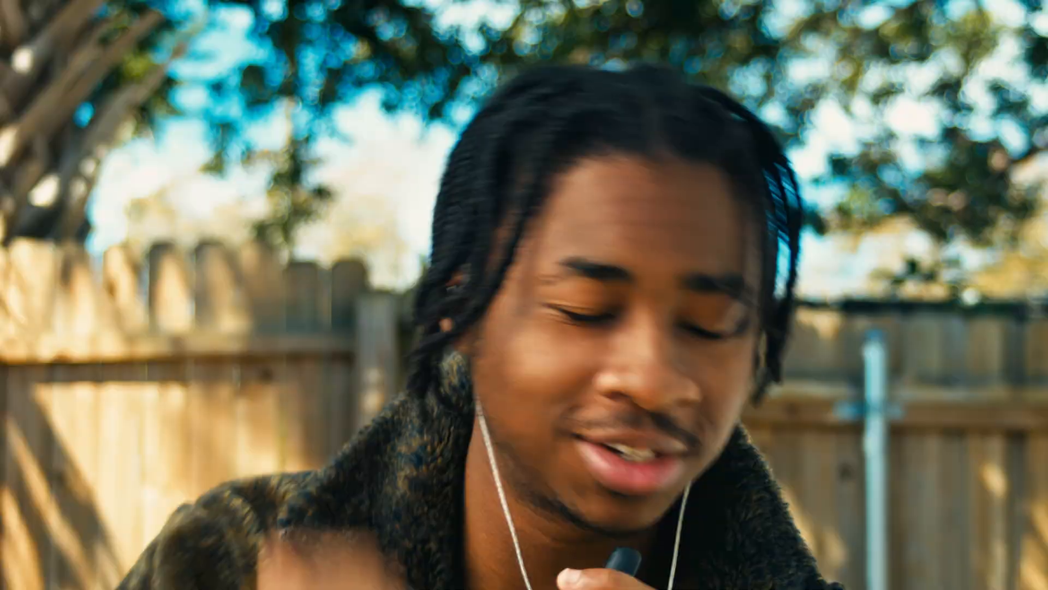
Step: Examine the FabFilter Pro-Q 3 curve on the Master track and compare the mix with the EQ bypassed and enabled during playback
left_click(111, 111)
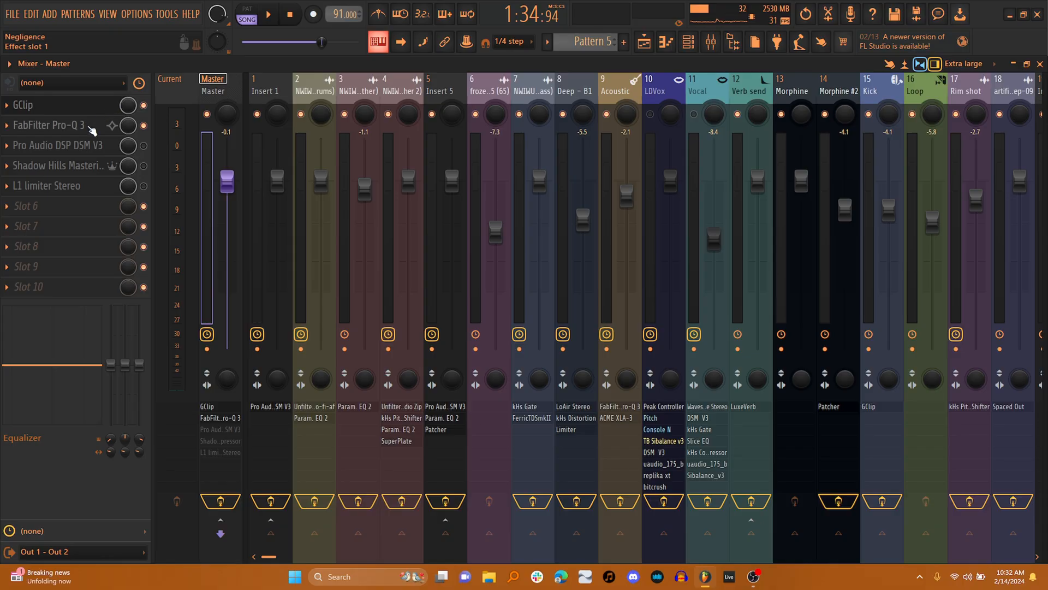
left_click(92, 132)
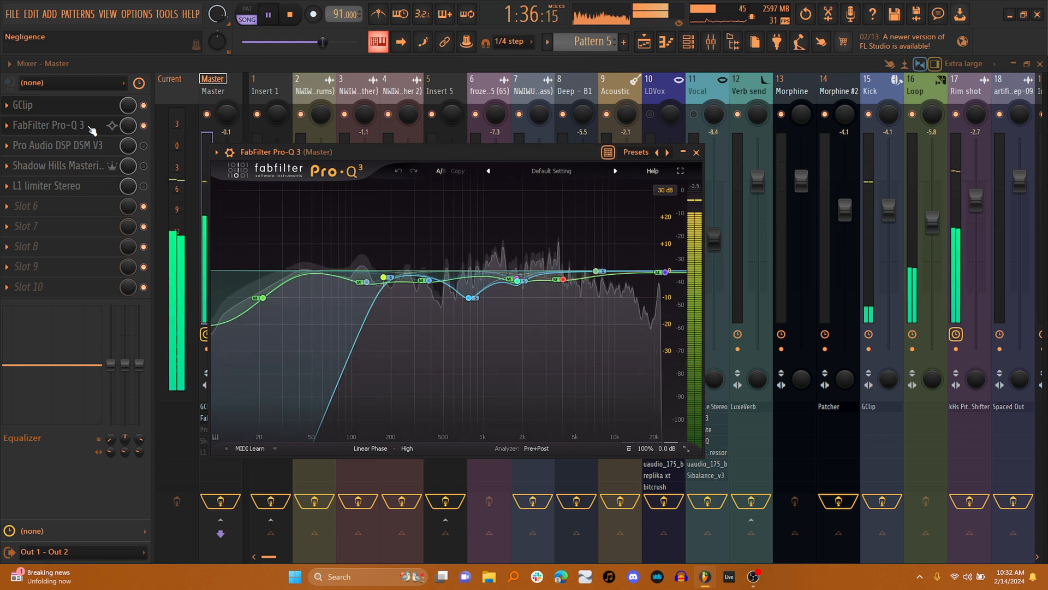
left_click(144, 127)
left_click(144, 127)
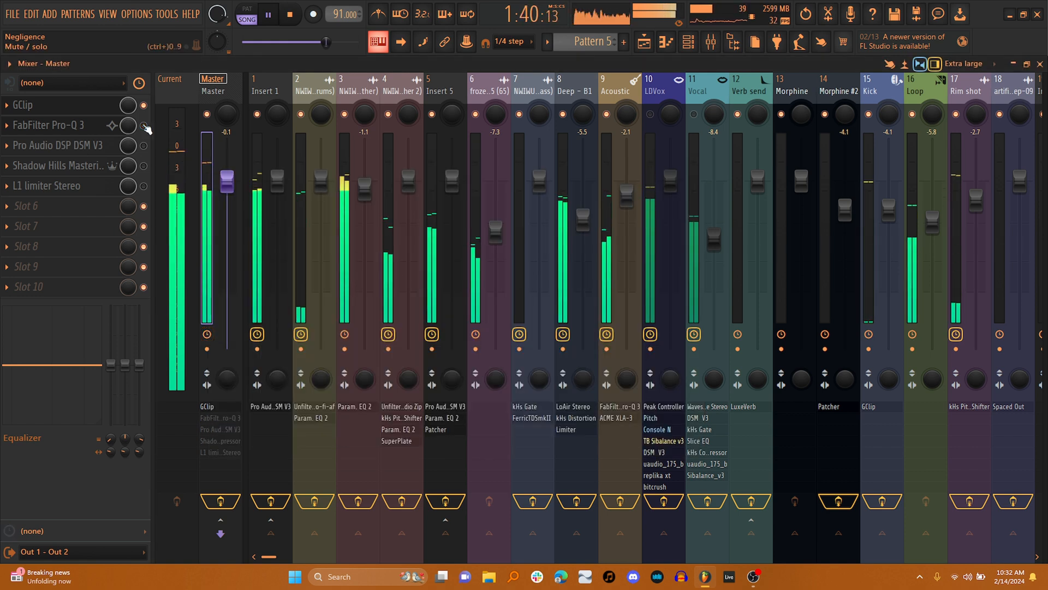
left_click(145, 126)
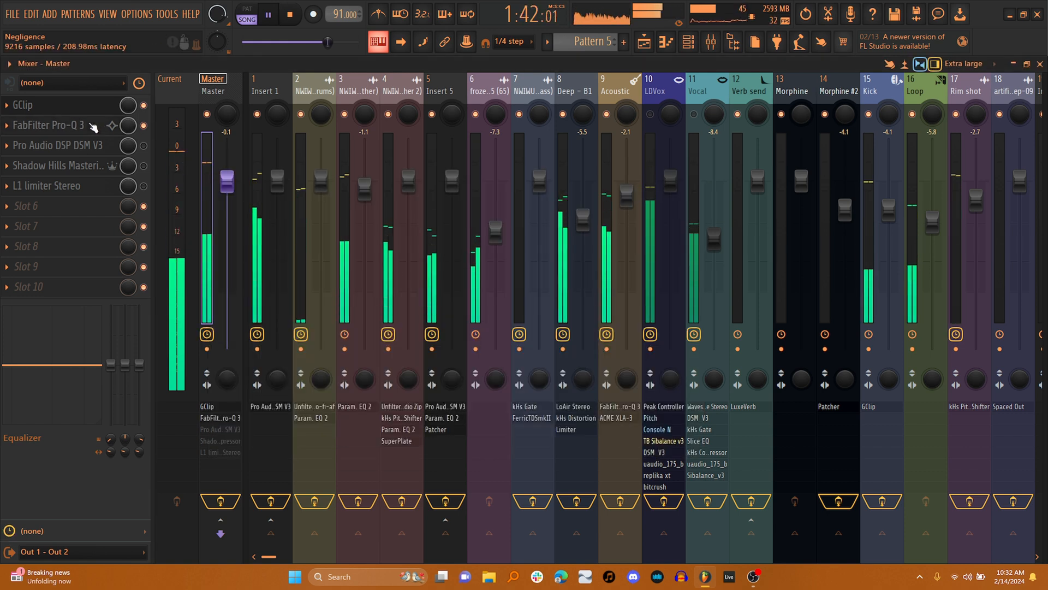
left_click(94, 127)
key("space")
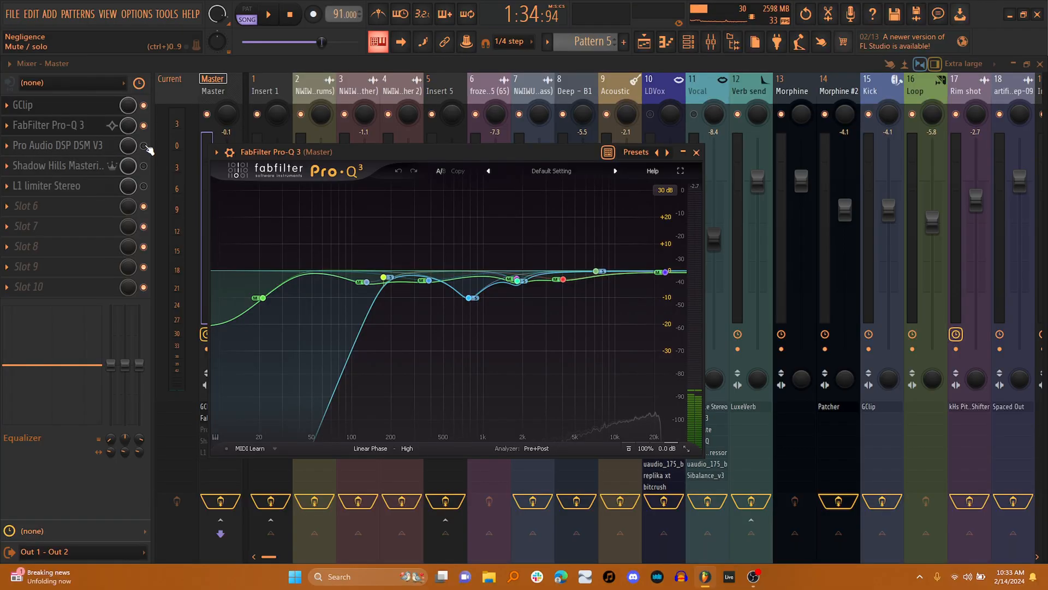
Step: Enable and open the Pro Audio DSP DSM V3 on the Master track
left_click(76, 144)
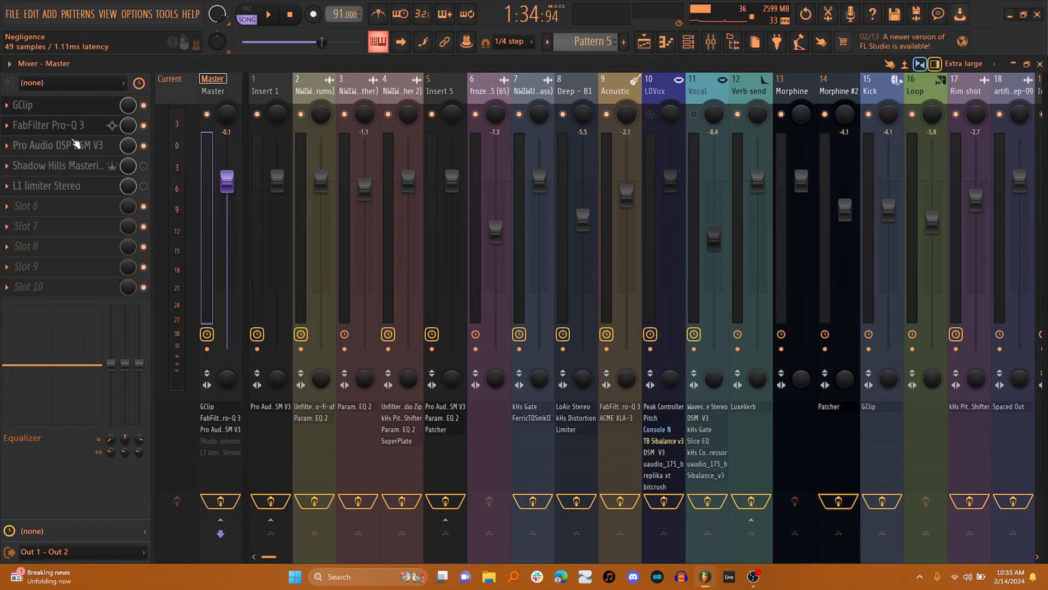